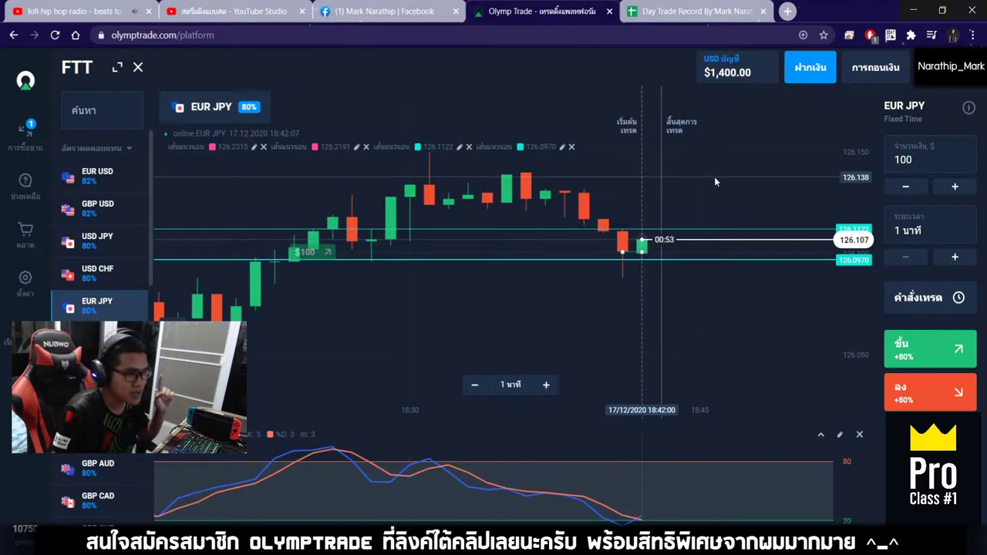
Step: Examine the EUR JPY one-minute chart around its horizontal levels, from the wider trend to the latest candles, while the trade runs
scroll(645, 269, down, 5)
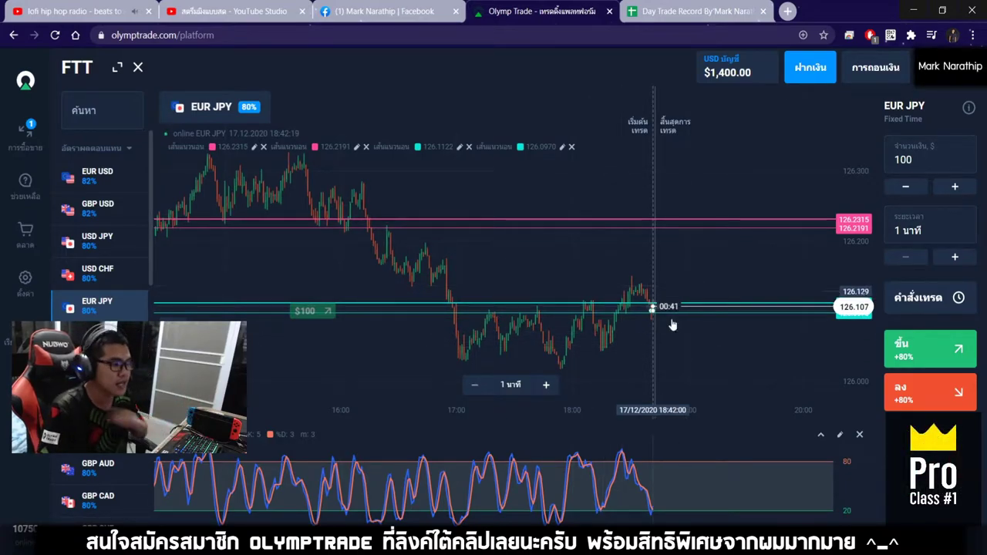
scroll(545, 345, up, 2)
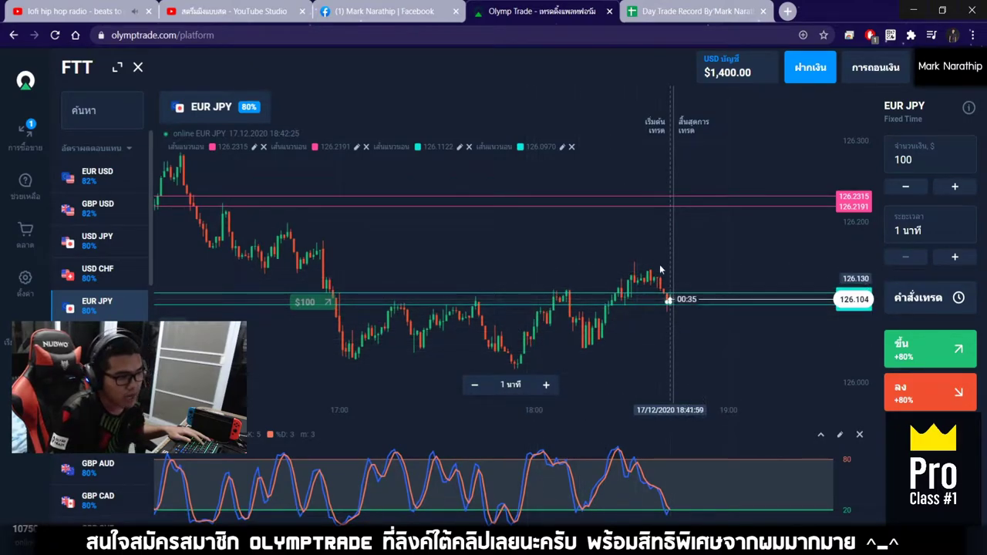
scroll(691, 276, up, 2)
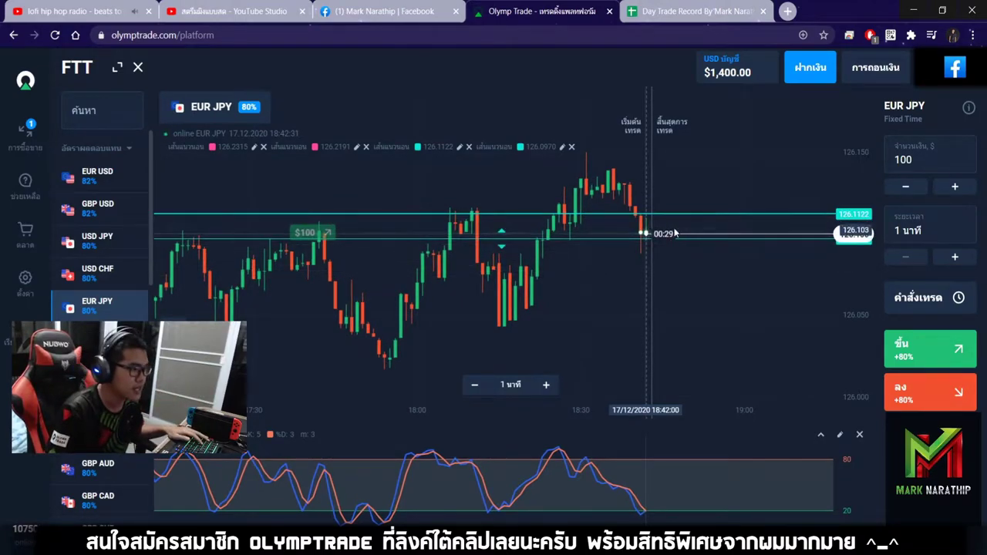
scroll(648, 231, up, 3)
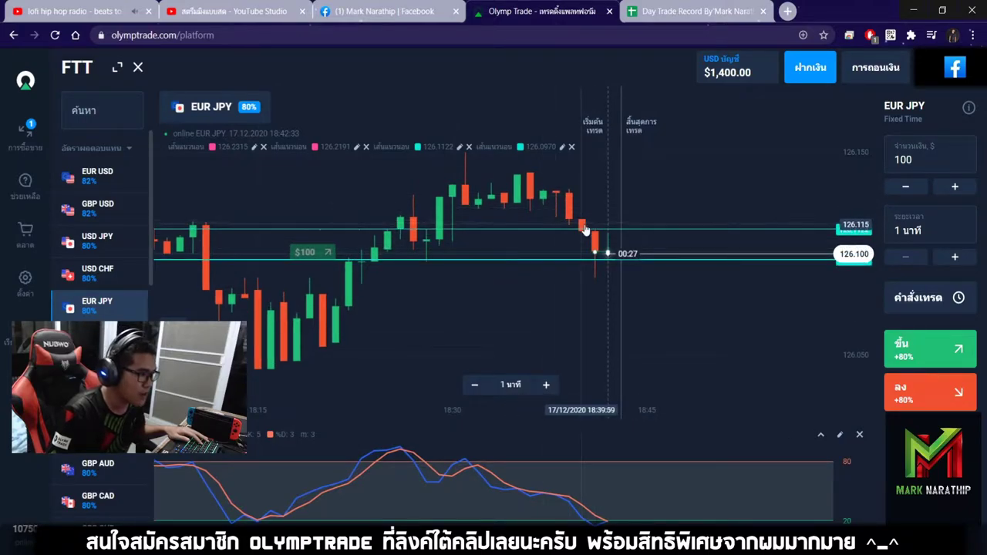
scroll(609, 209, up, 3)
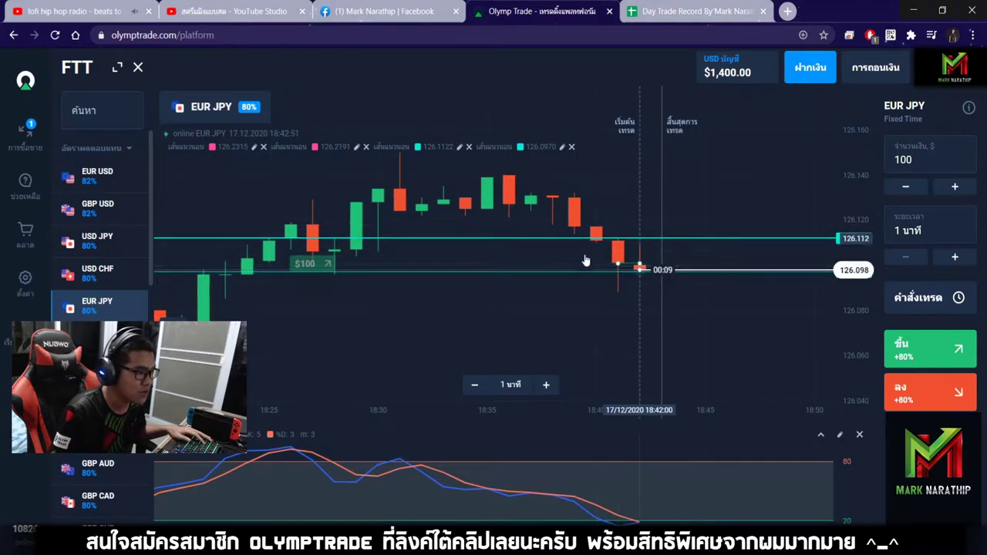
scroll(616, 280, up, 2)
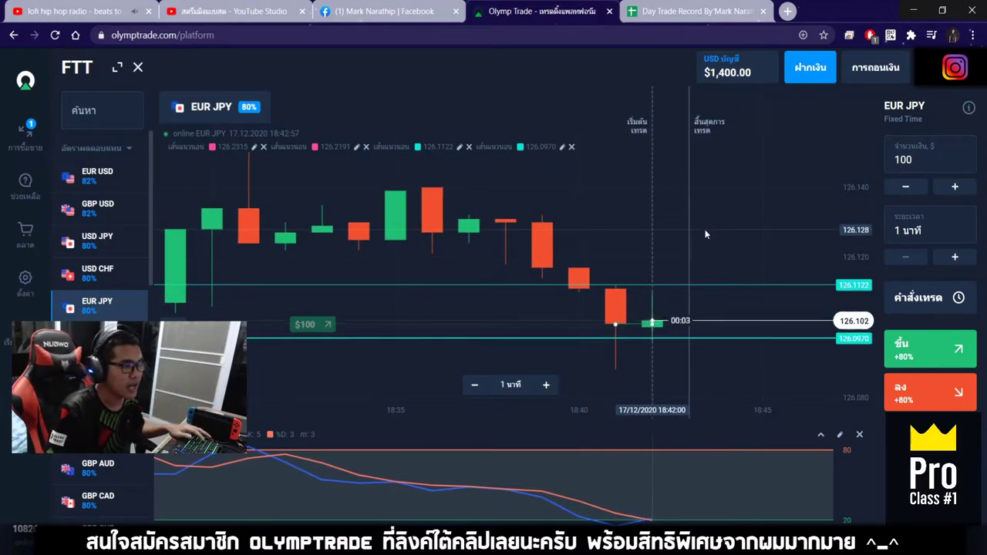
scroll(707, 234, up, 2)
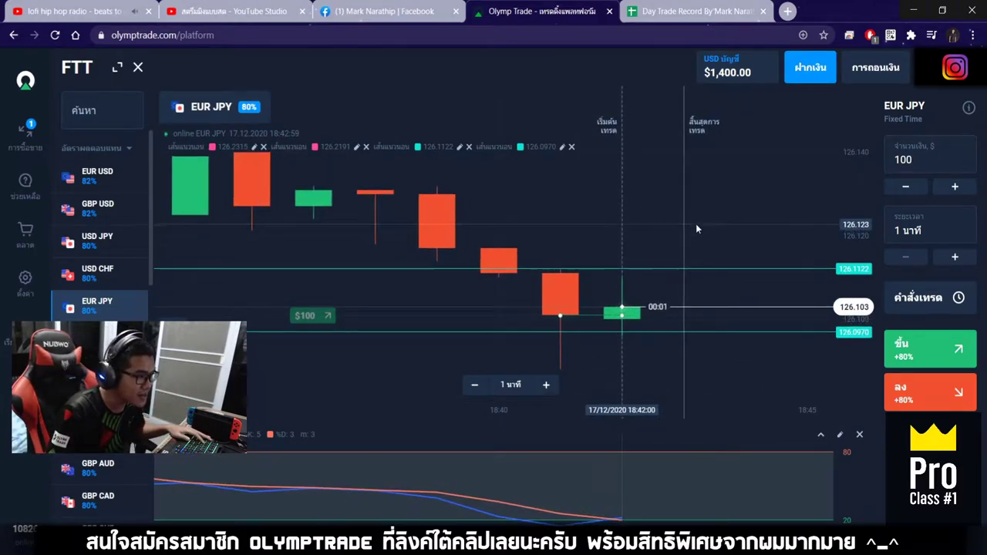
Step: Switch to the Day Trade Record spreadsheet and enter 100 as trade 1's size and 1500 as the portfolio amount
click(655, 11)
click(501, 296)
click(369, 296)
text(100)
key(Return)
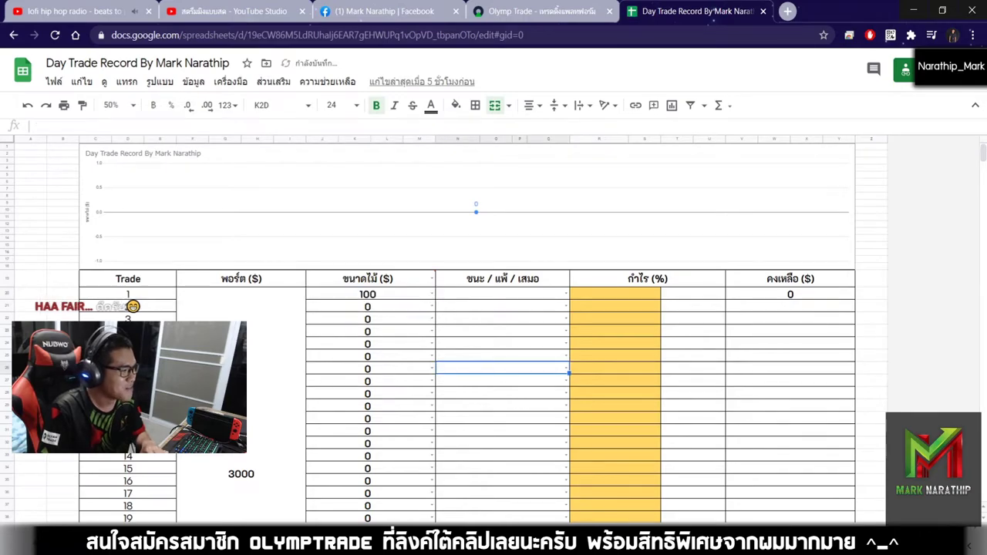
key(Left)
text(1500)
key(Return)
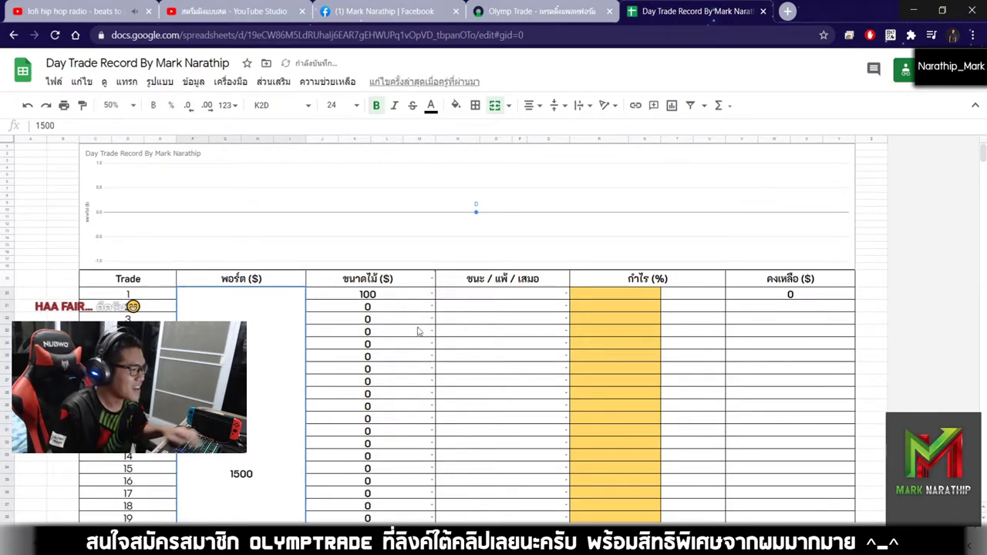
Step: Record trade 1's result as ชนะ with a profit percentage of 80
click(565, 296)
click(448, 316)
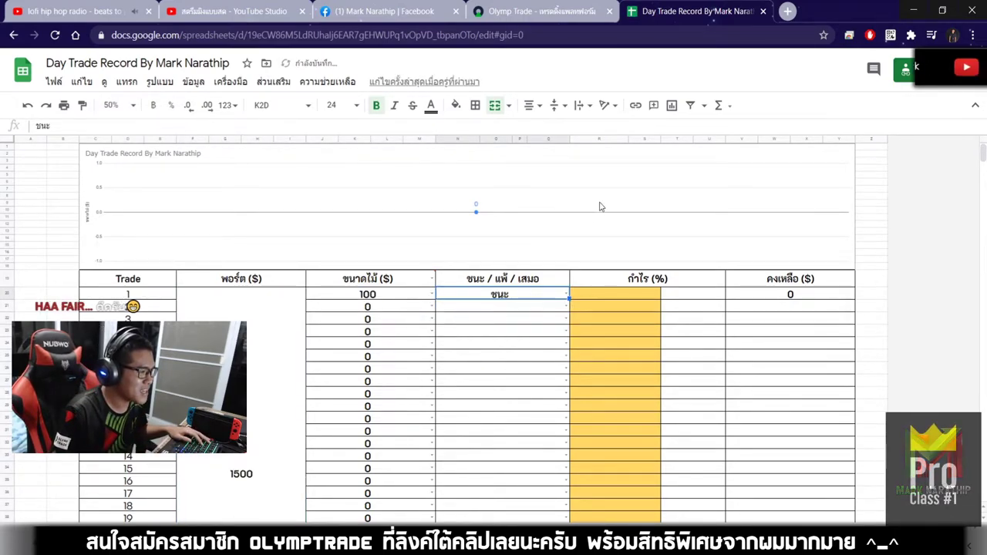
click(601, 205)
click(629, 295)
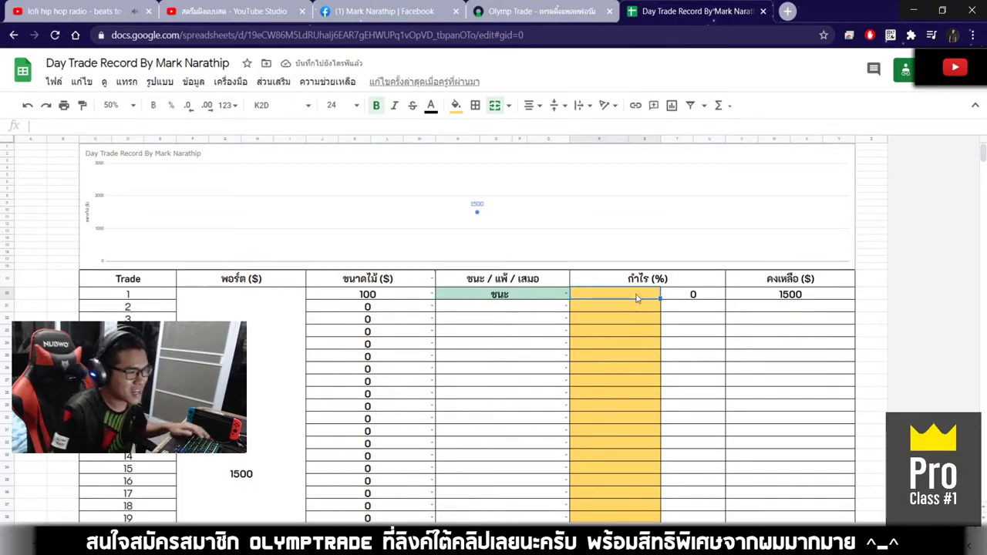
key(Return)
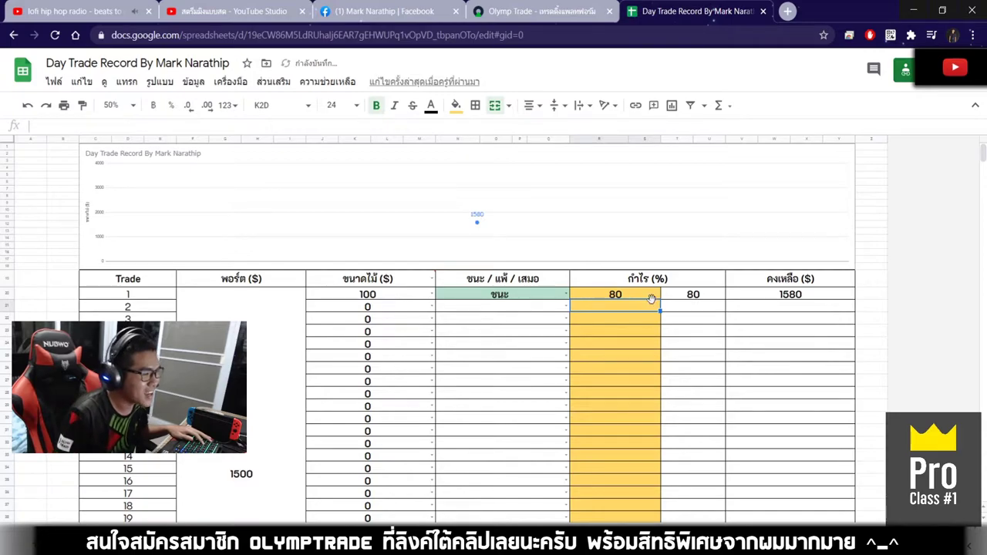
Step: Set trade 2's size to 100 in the trade record
click(704, 312)
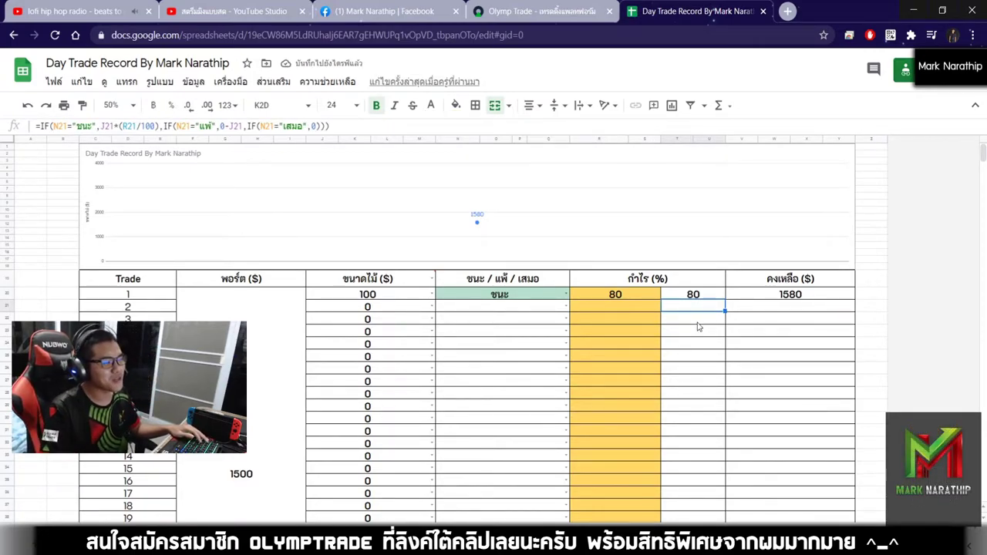
click(407, 308)
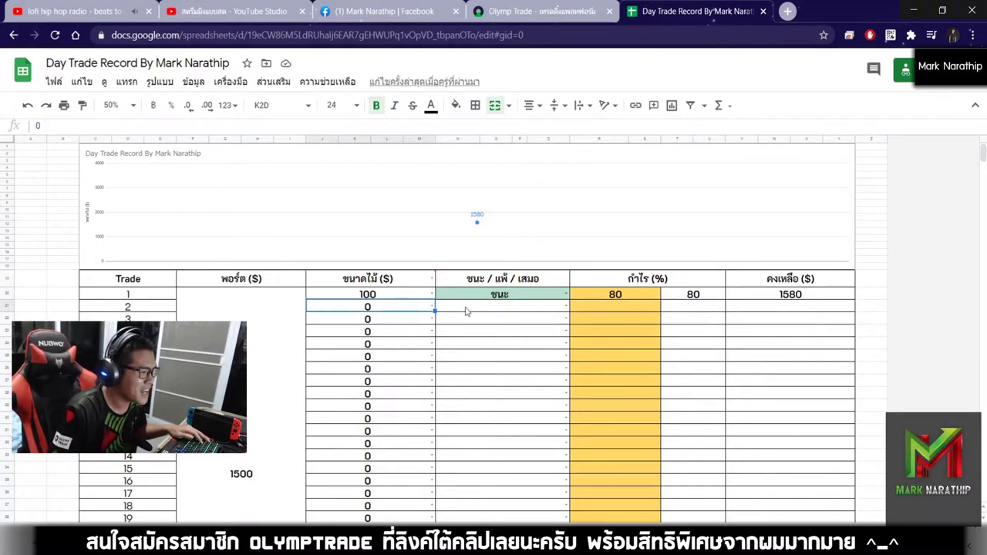
click(432, 308)
click(340, 325)
click(517, 309)
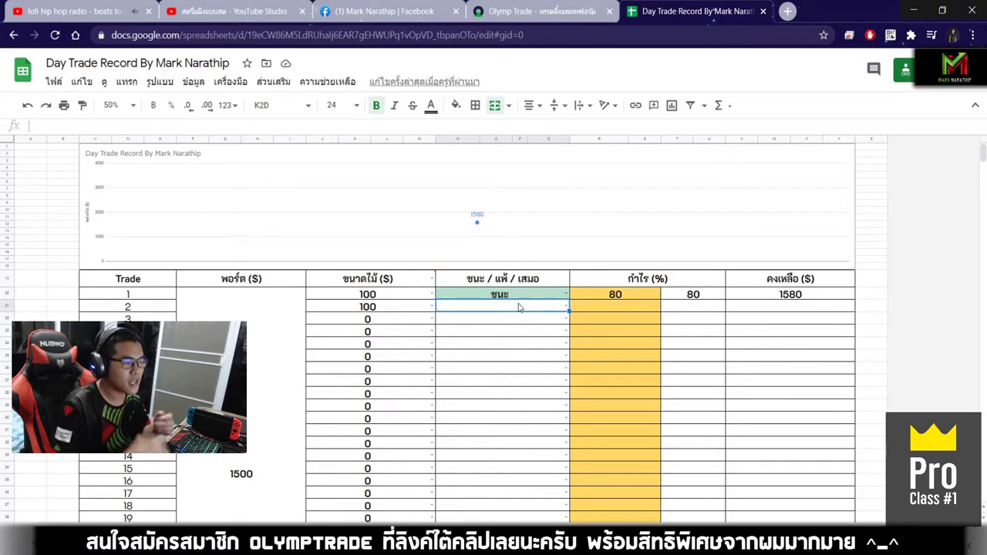
Step: Check trade 1's remaining balance against the Olymp Trade account, and review the spreadsheet's total profit and goal cells
click(778, 298)
scroll(779, 285, down, 1)
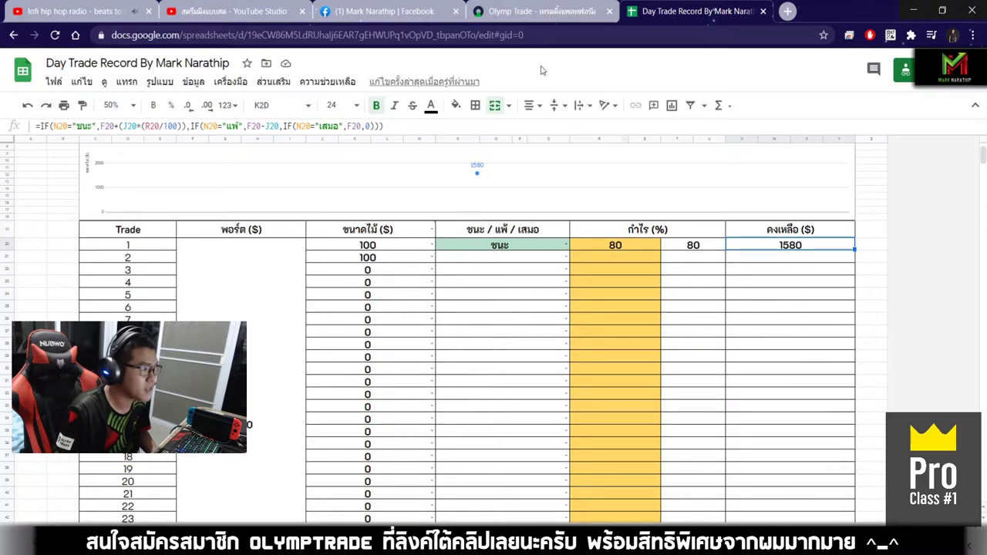
click(527, 12)
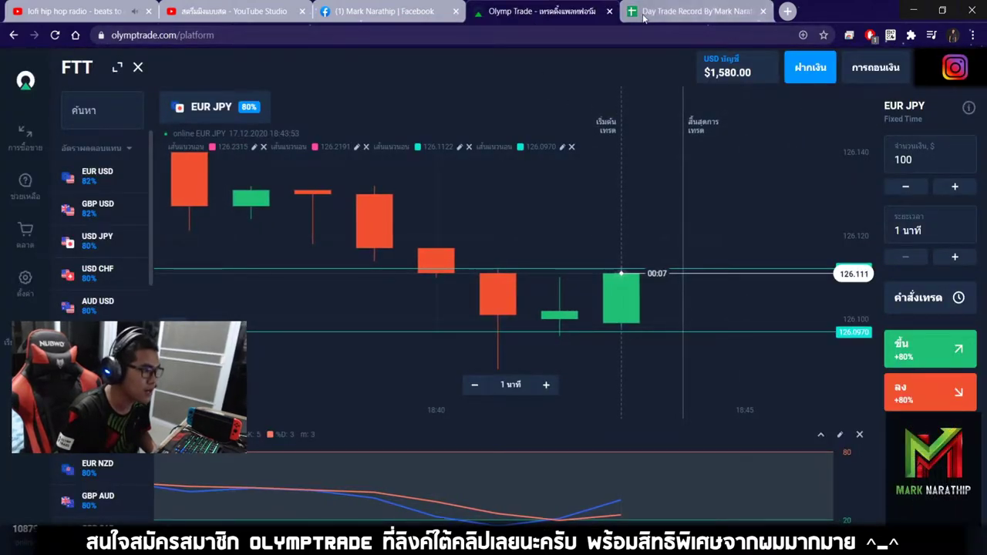
click(678, 11)
scroll(821, 285, down, 6)
click(662, 348)
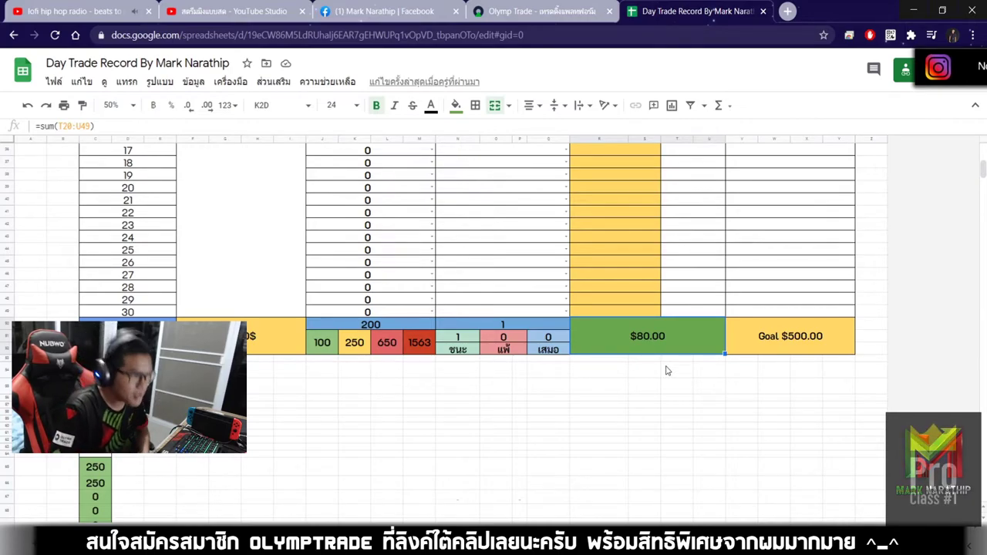
click(783, 343)
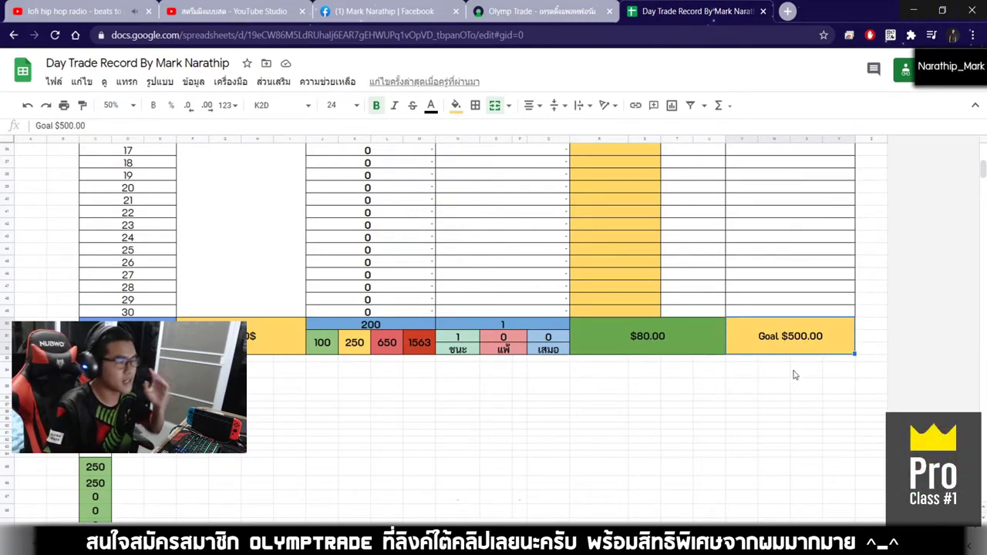
scroll(795, 375, up, 5)
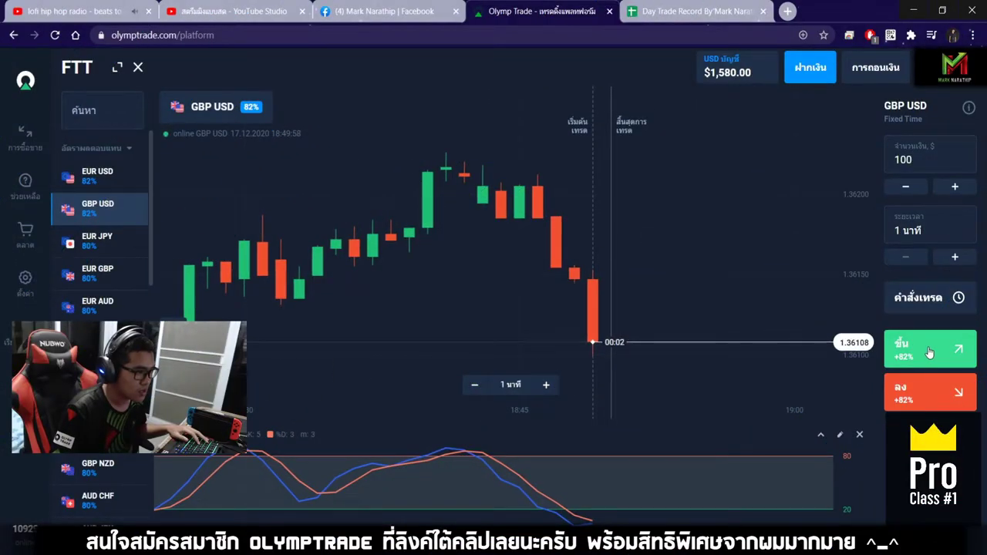
Step: Open a $100 one-minute up (ขึ้น) trade on GBP USD in Olymp Trade
click(929, 352)
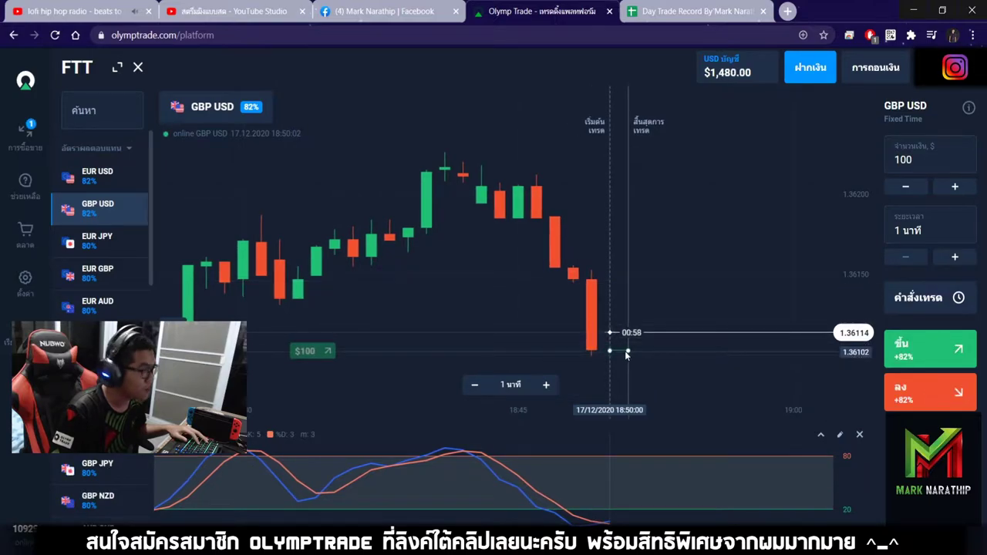
Step: Examine the GBP USD chart's latest candles and its longer trend while the trade runs
scroll(635, 350, up, 5)
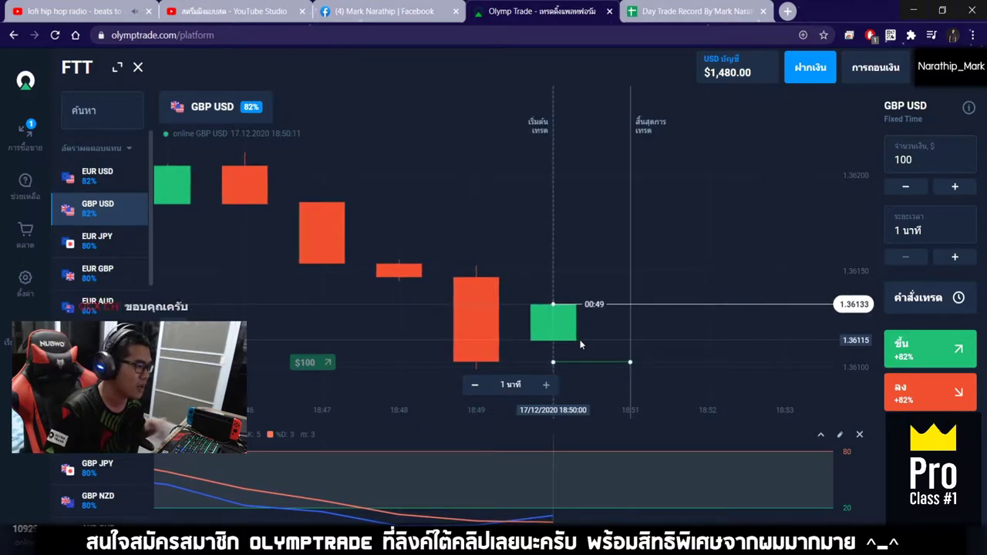
scroll(583, 342, down, 2)
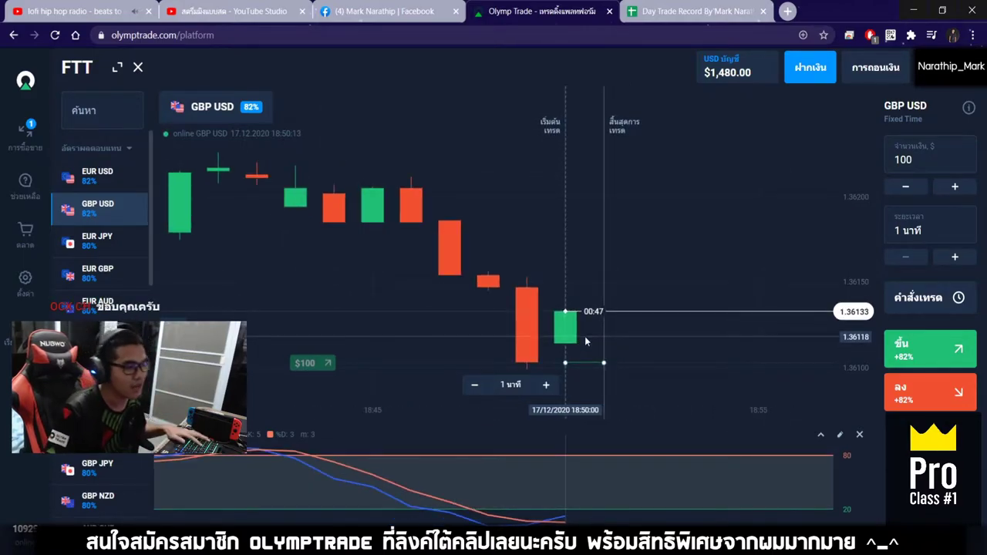
drag(584, 336, 657, 331)
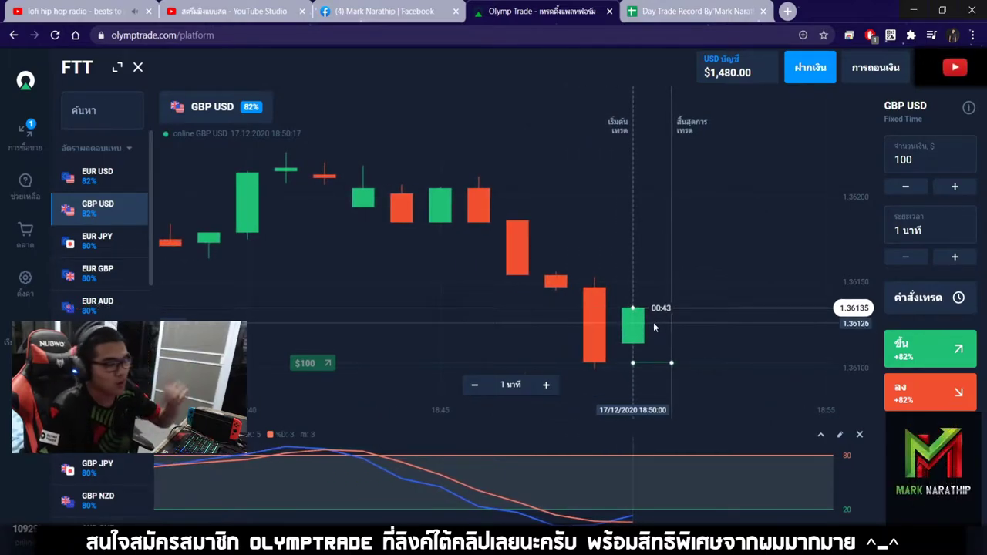
scroll(643, 332, down, 2)
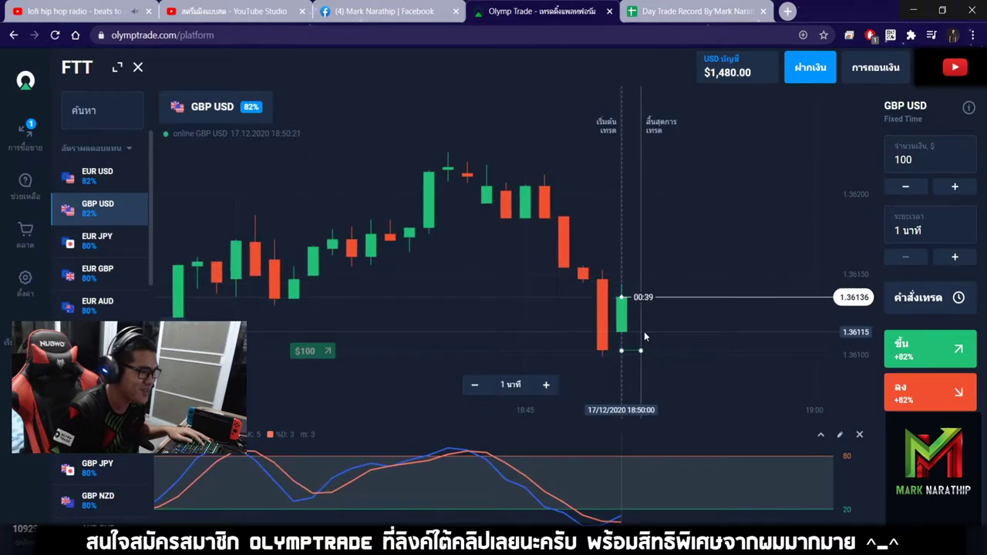
scroll(644, 330, up, 1)
scroll(645, 336, up, 2)
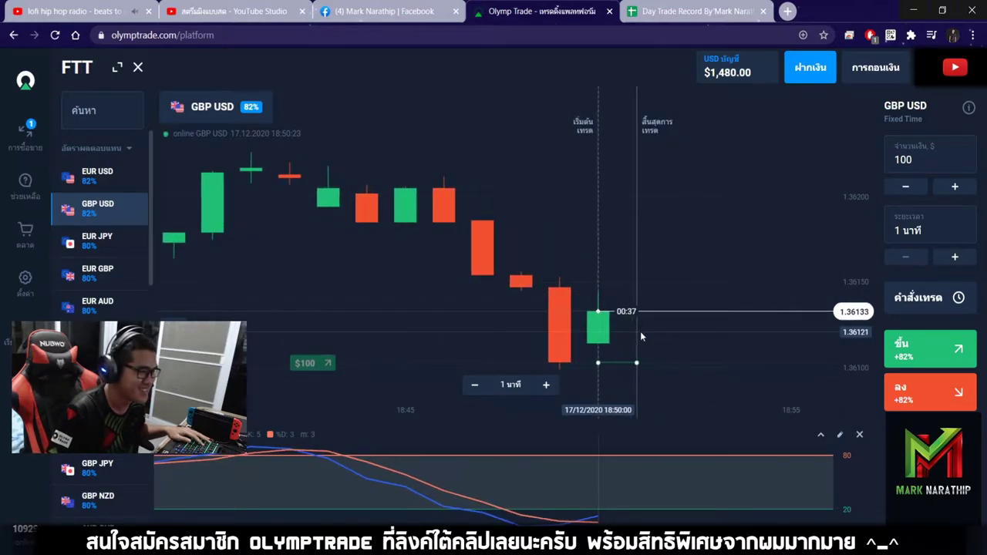
scroll(652, 335, up, 1)
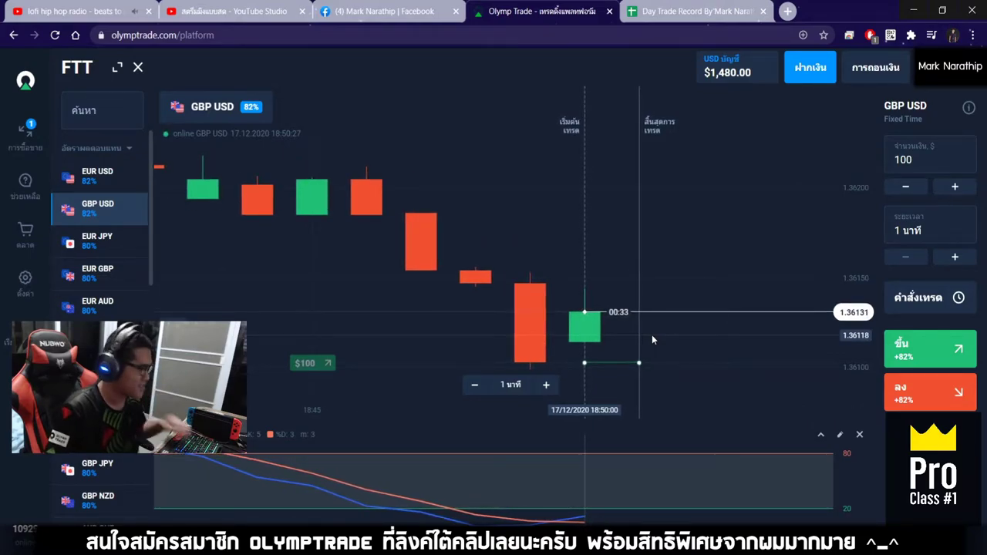
scroll(652, 334, up, 1)
scroll(651, 333, down, 5)
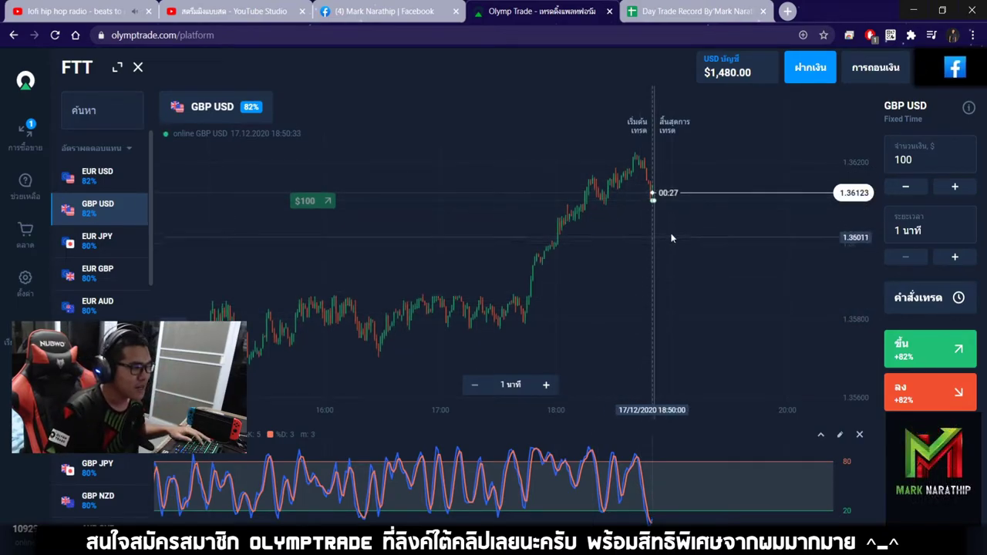
drag(674, 229, 718, 230)
drag(626, 254, 676, 253)
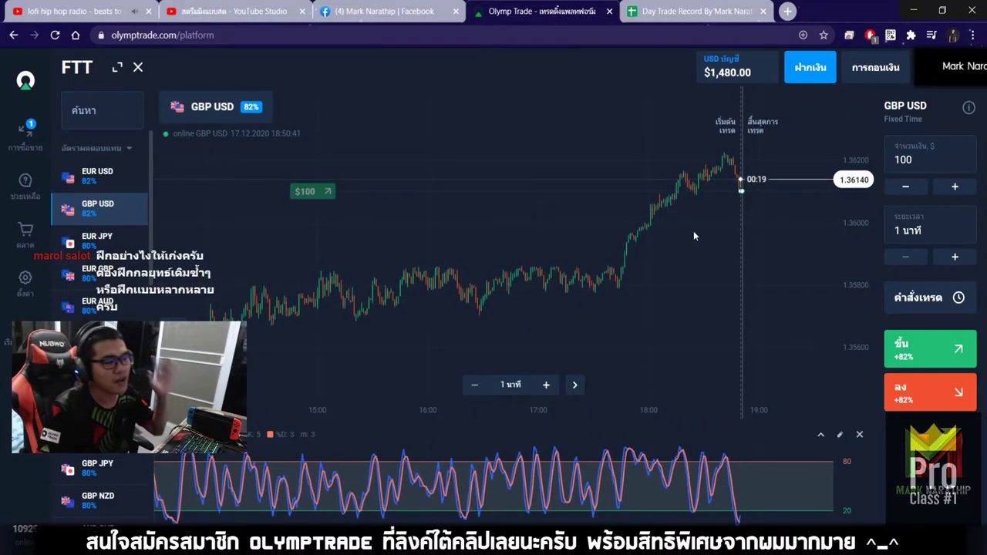
drag(694, 236, 642, 241)
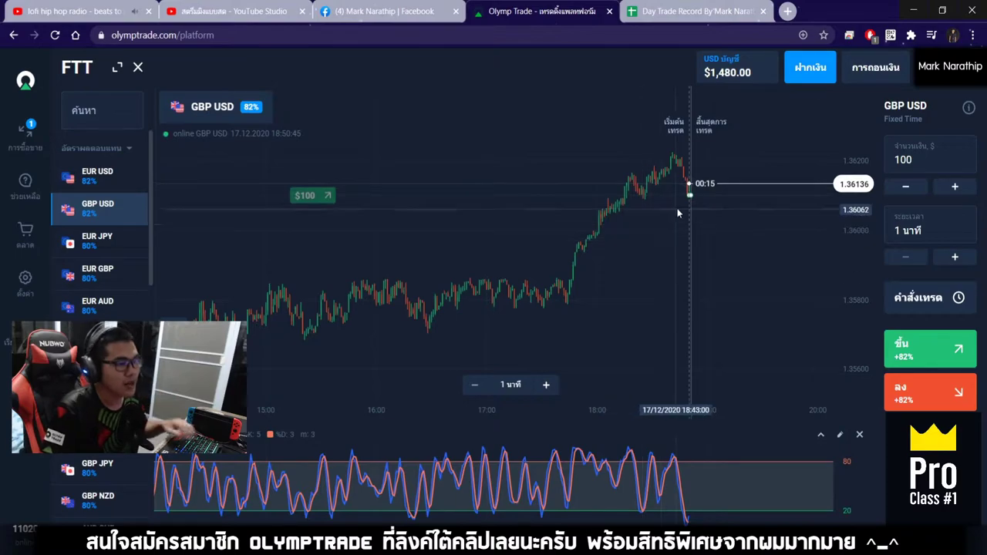
scroll(675, 209, up, 5)
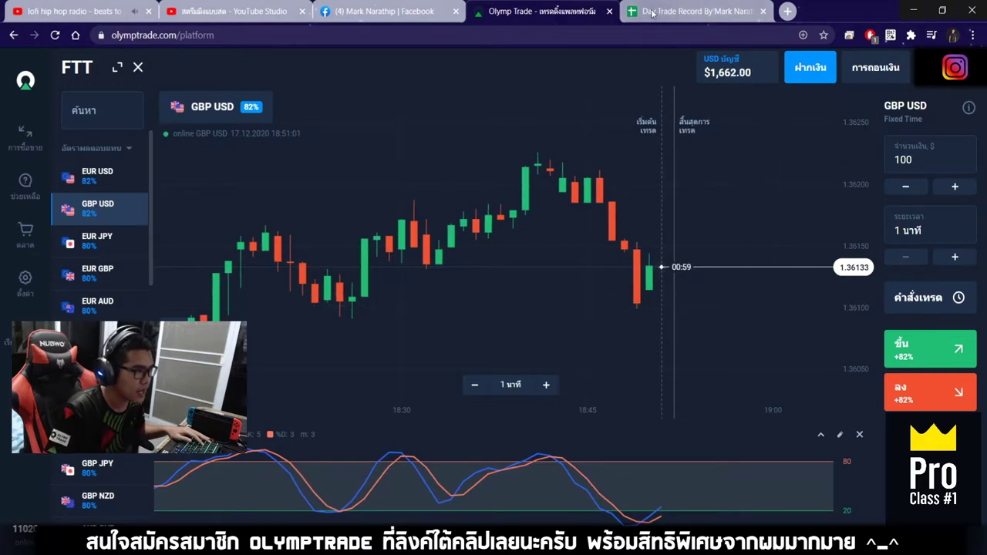
Step: Switch to the Day Trade Record spreadsheet and record trade 2 as ชนะ with a profit percentage of 82
click(678, 11)
key(Up)
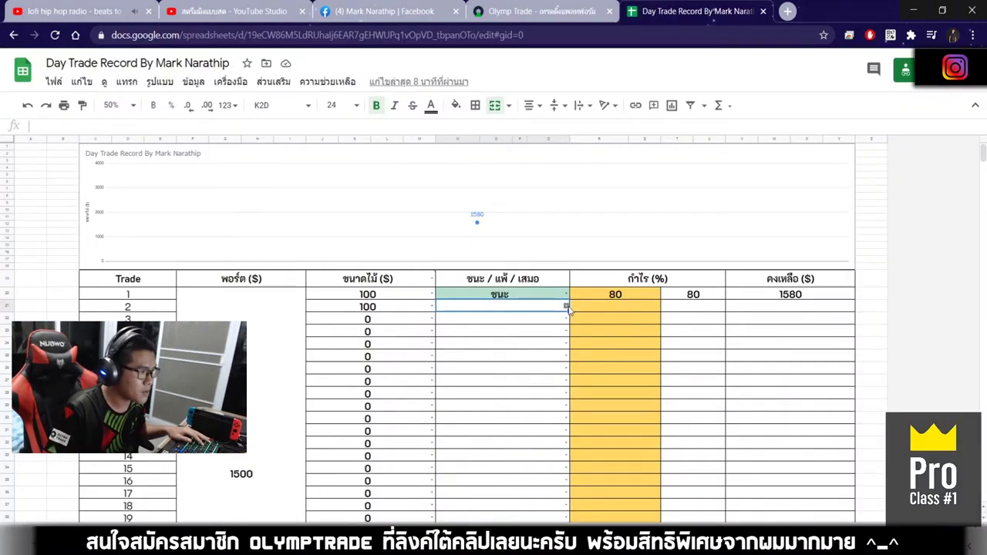
key(Return)
click(512, 330)
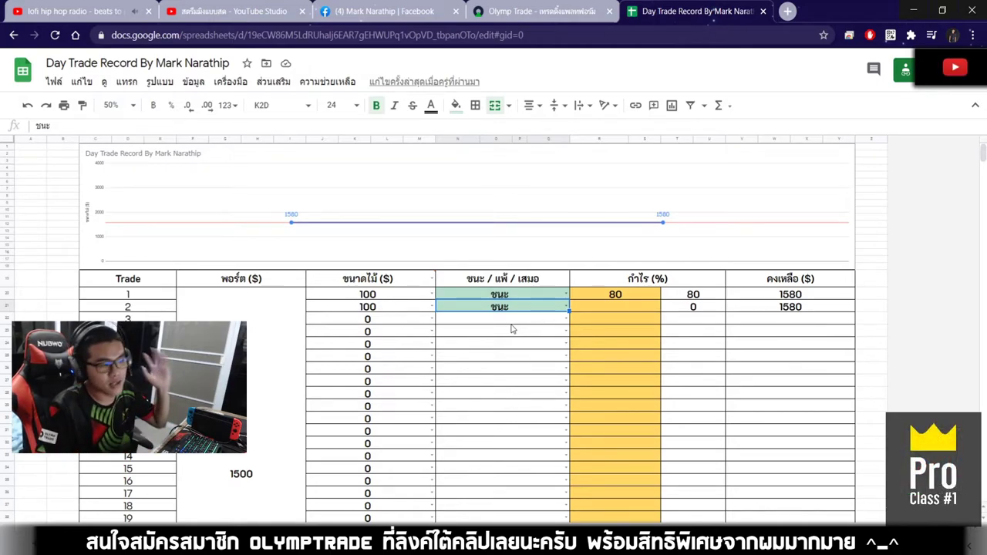
click(609, 309)
text(82)
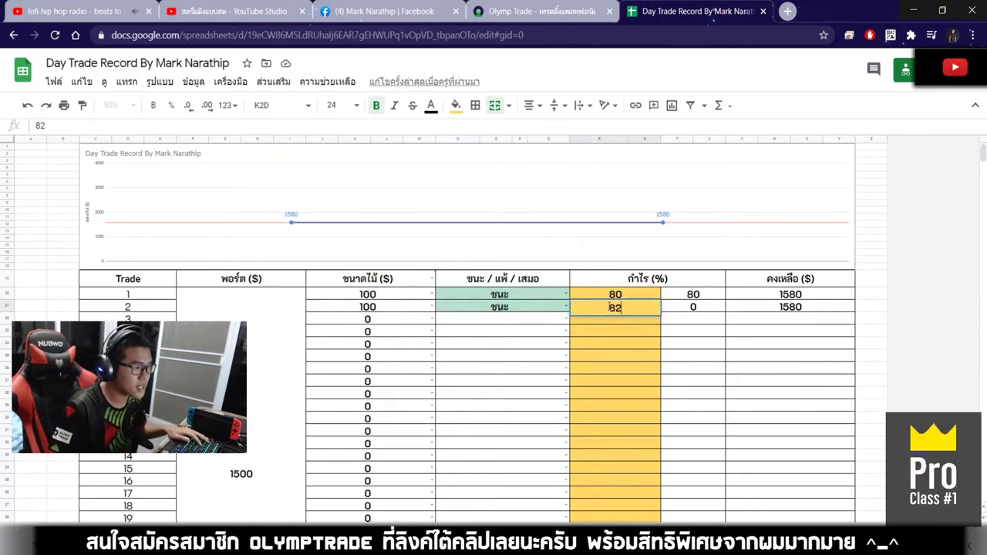
key(Return)
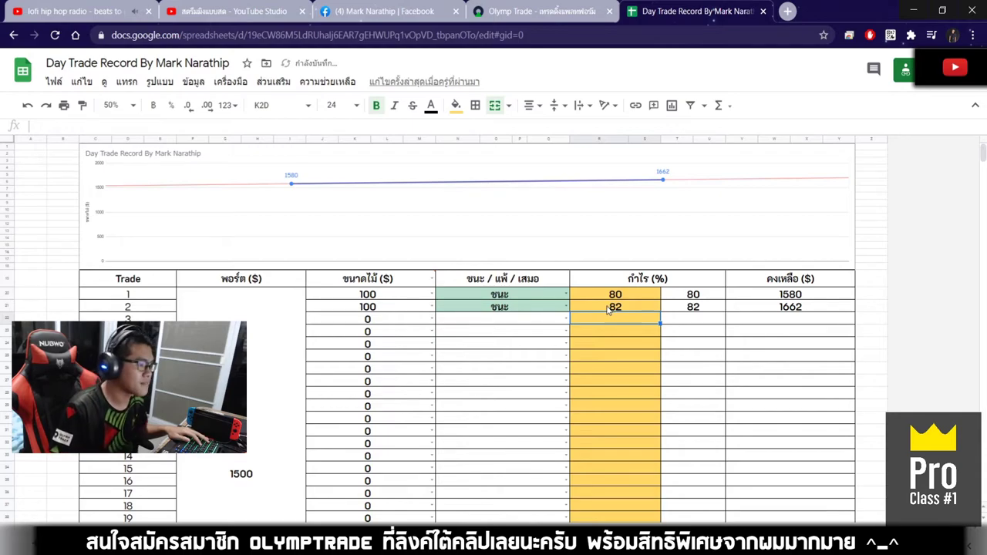
Step: Review trade 2's remaining balance and compare the spreadsheet's total profit with the goal cell
click(528, 323)
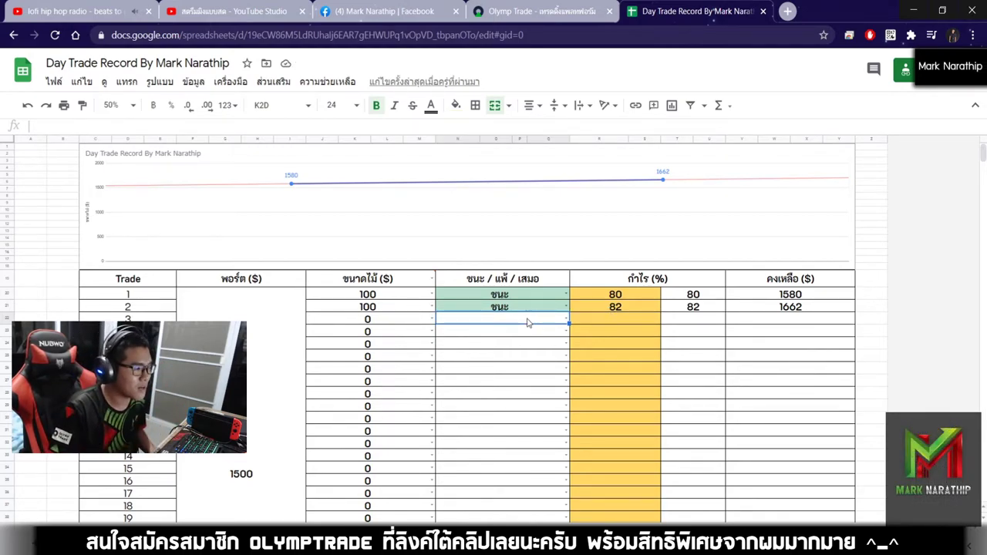
click(591, 328)
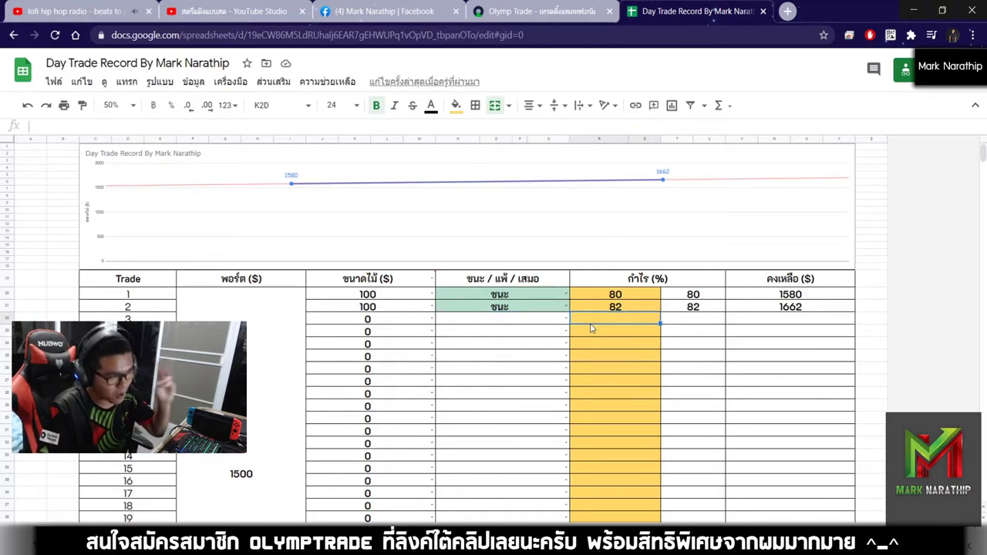
click(791, 313)
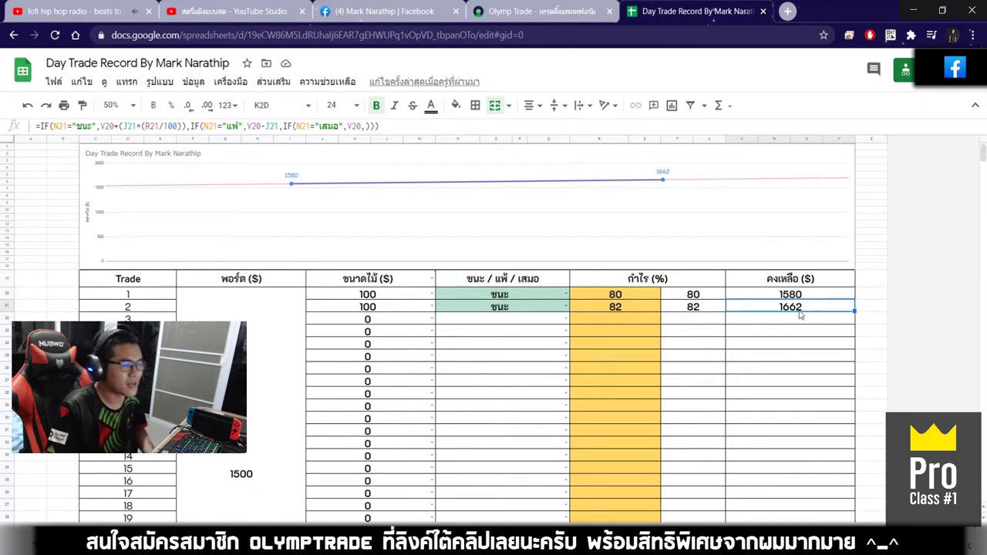
scroll(800, 314, down, 3)
click(671, 436)
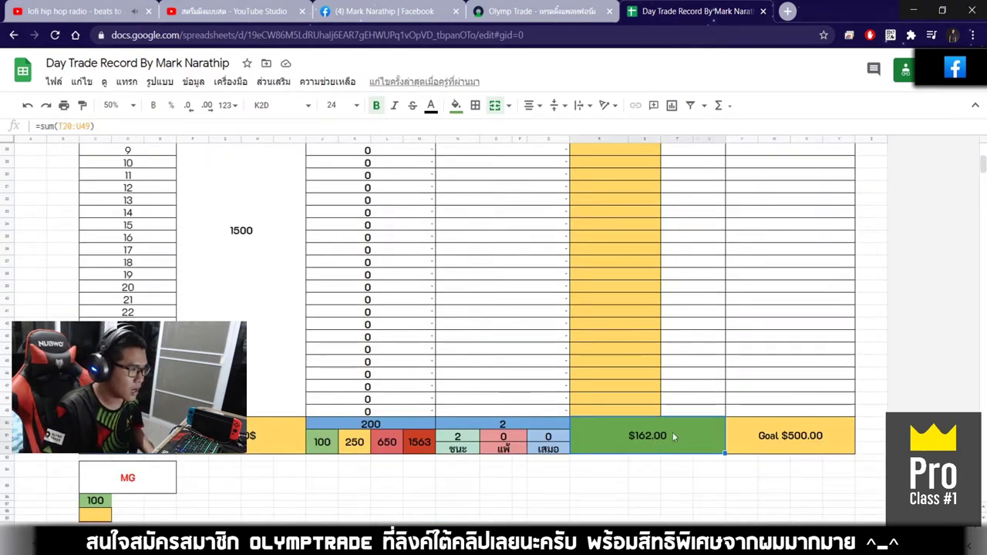
scroll(657, 441, down, 1)
scroll(639, 323, down, 1)
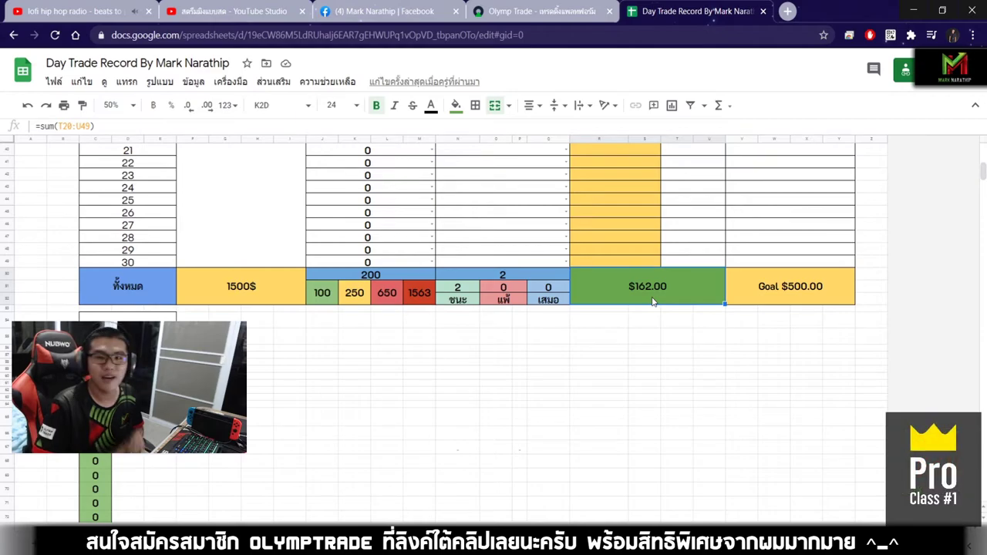
scroll(652, 302, up, 5)
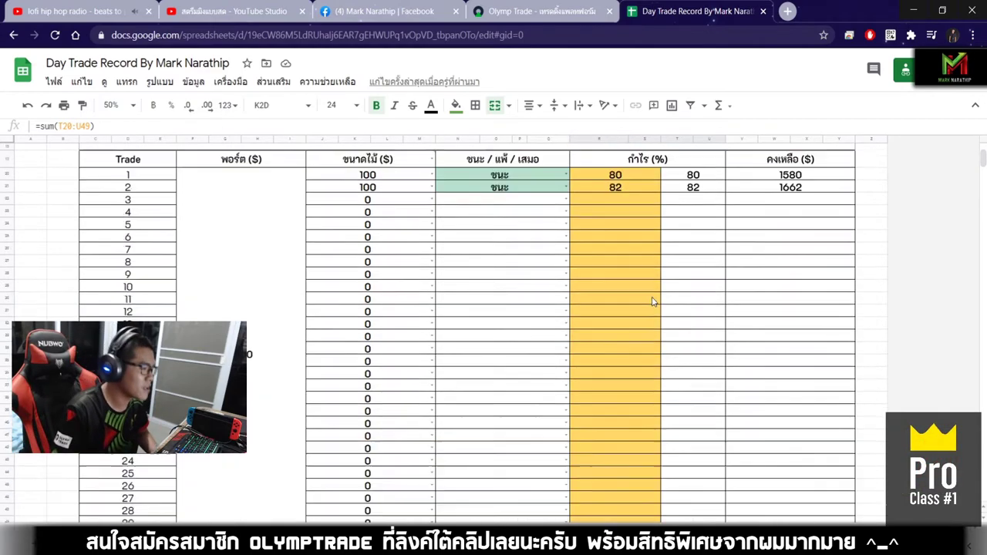
Step: Set trade 3's stake (ขนาดไม้) to 100 in the trade record
click(432, 312)
click(434, 326)
click(480, 315)
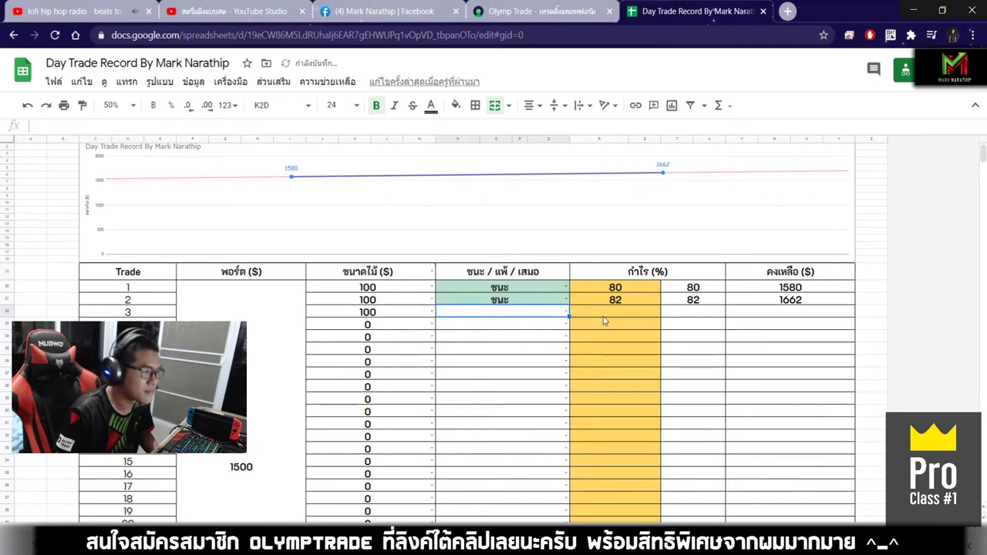
scroll(604, 321, up, 1)
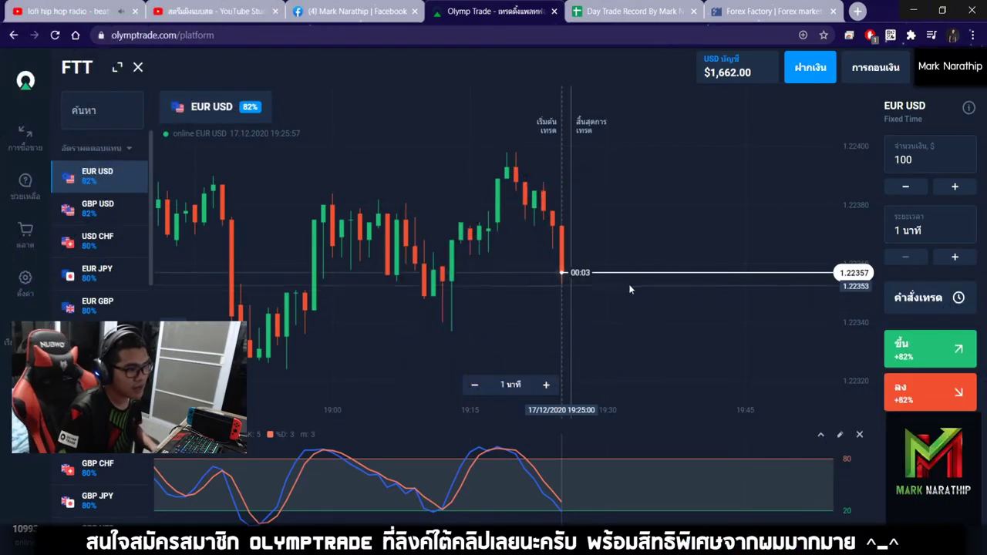
Step: Open a $100 one-minute up (ขึ้น) trade on EUR USD and follow its candles and longer trend while it runs
click(921, 361)
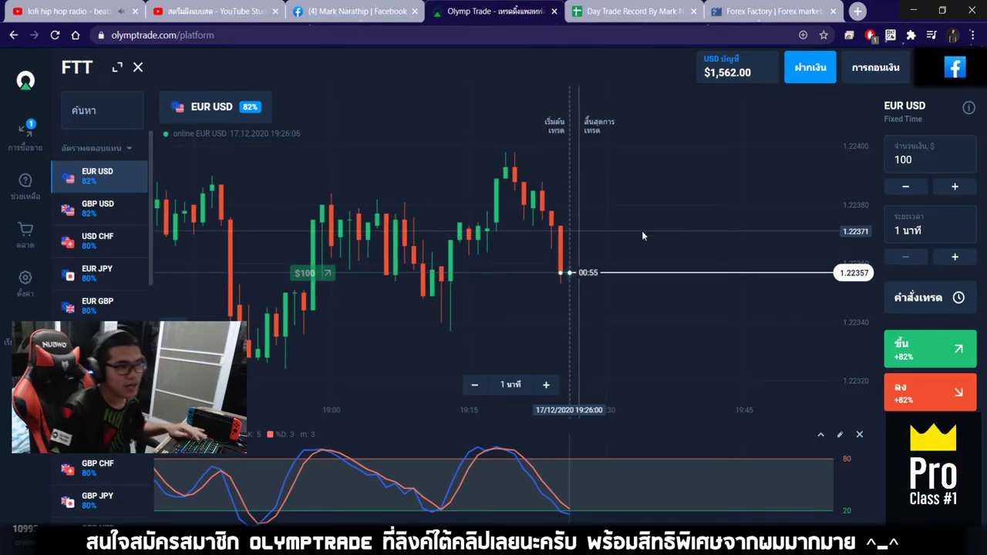
scroll(641, 235, down, 2)
scroll(642, 231, down, 3)
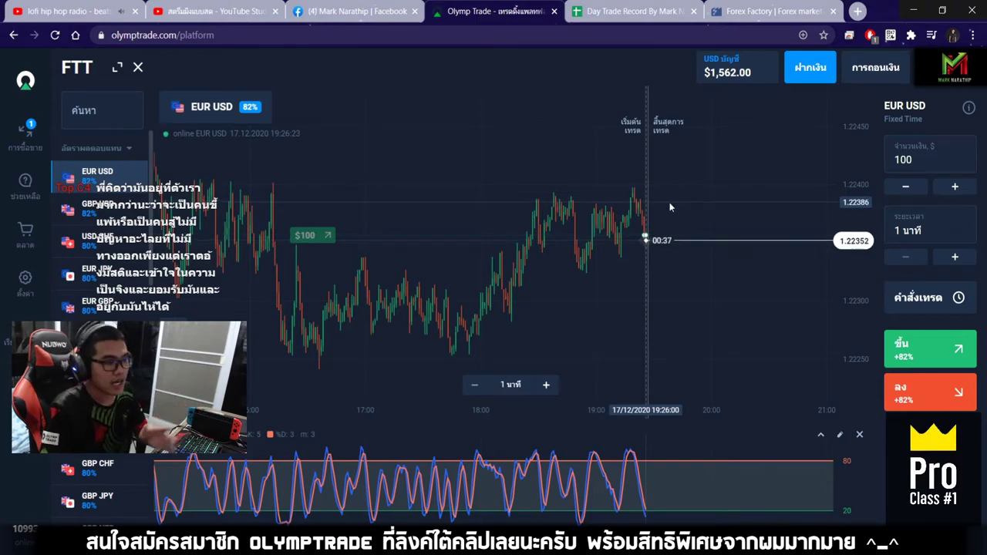
scroll(663, 202, up, 3)
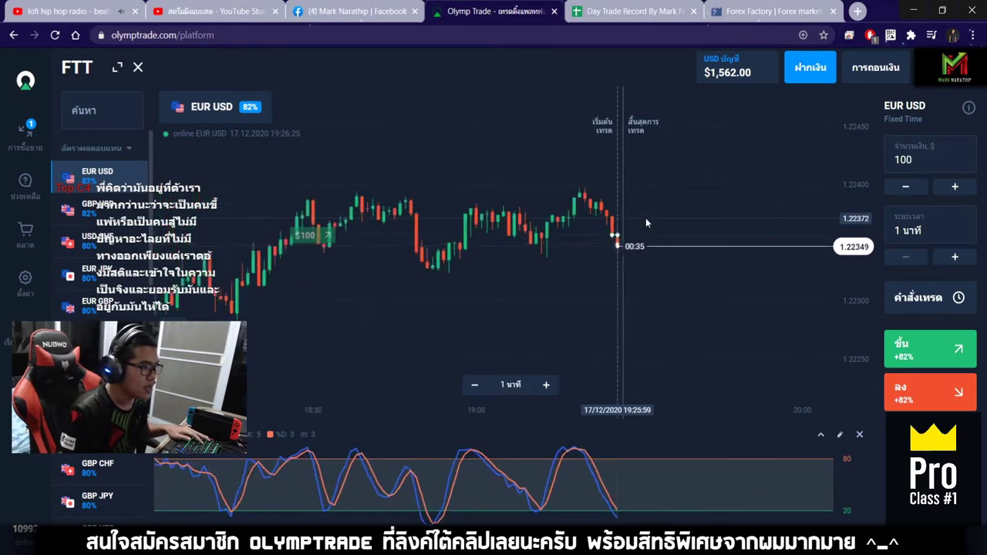
scroll(598, 213, up, 2)
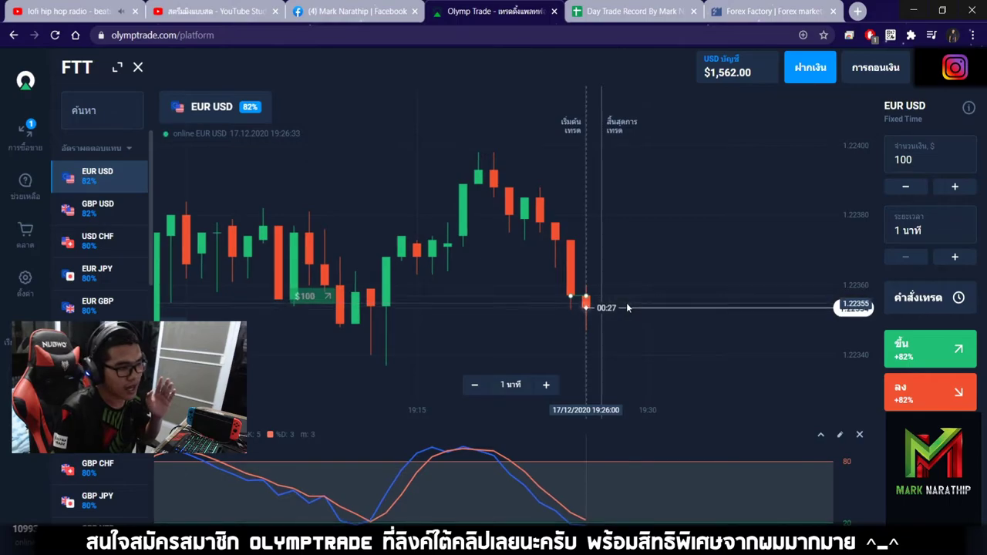
scroll(627, 307, down, 5)
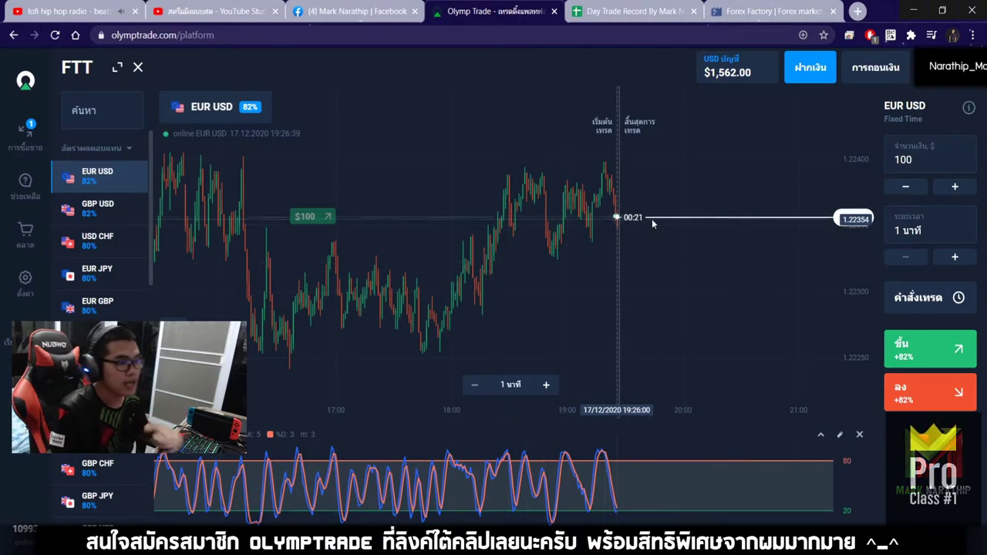
scroll(630, 217, up, 5)
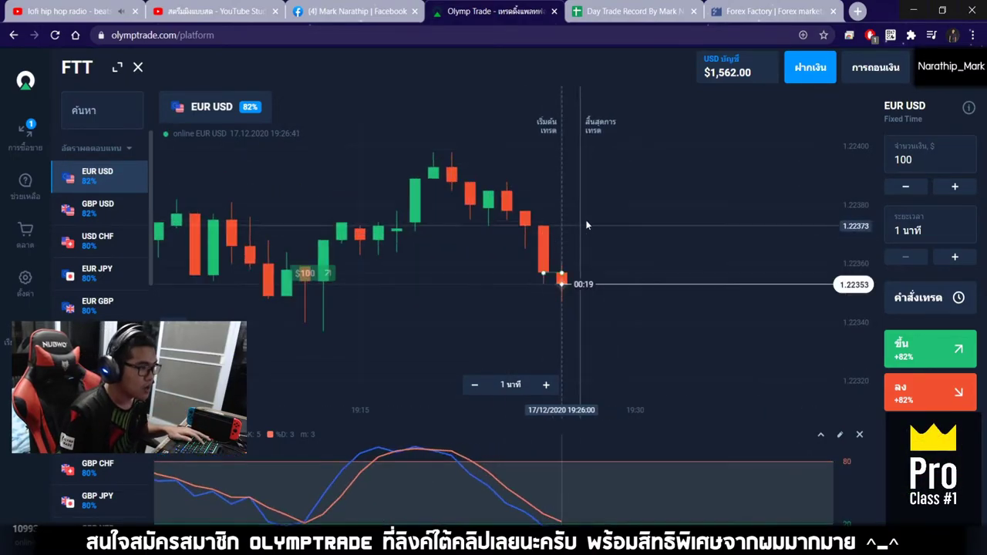
scroll(586, 282, up, 2)
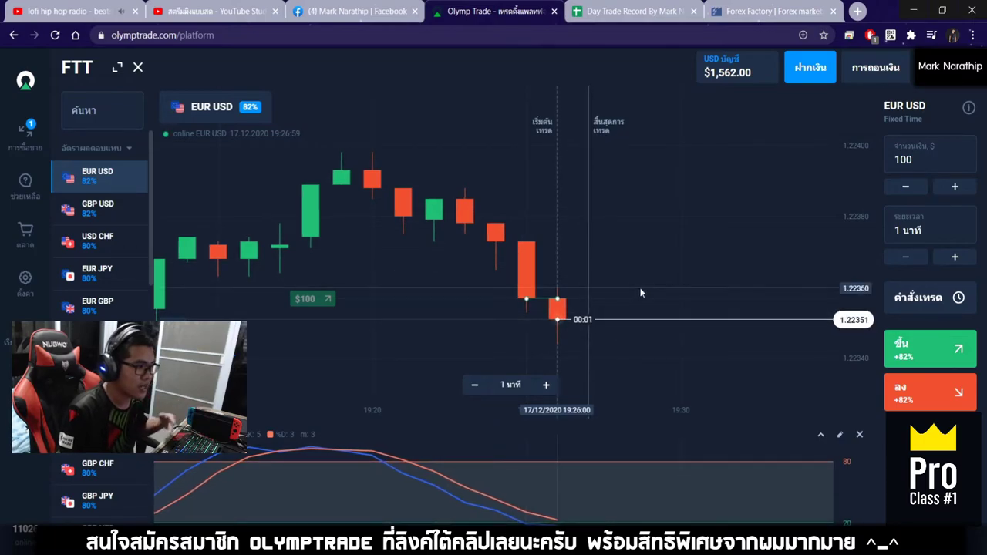
Step: Switch to the Day Trade Record spreadsheet and record trade 3 as แพ้ with a profit percentage of 80
click(629, 17)
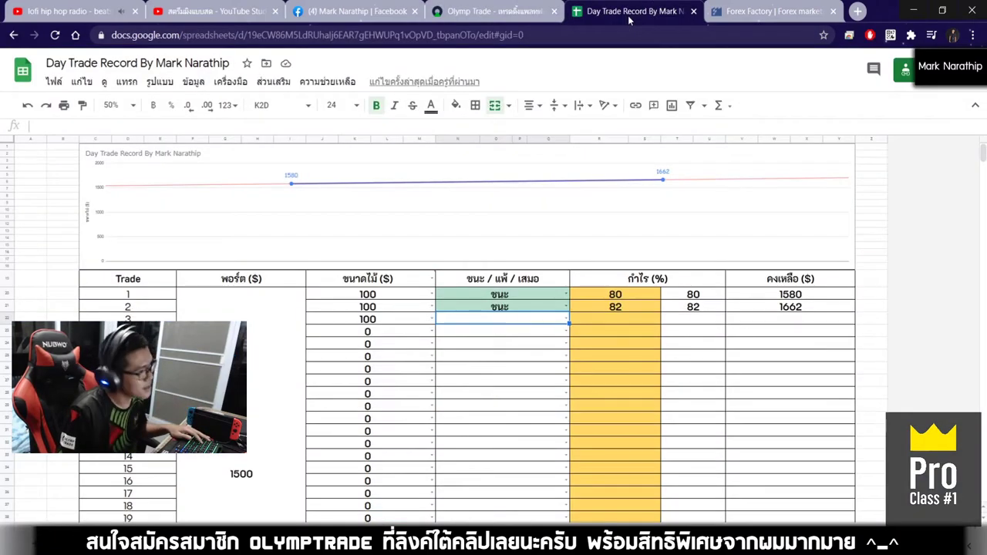
click(568, 322)
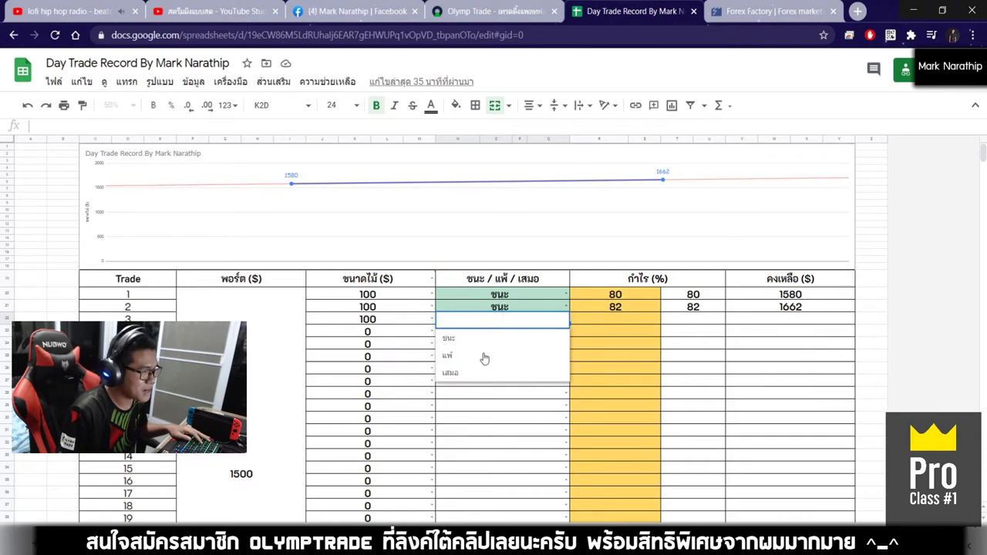
click(484, 356)
click(639, 320)
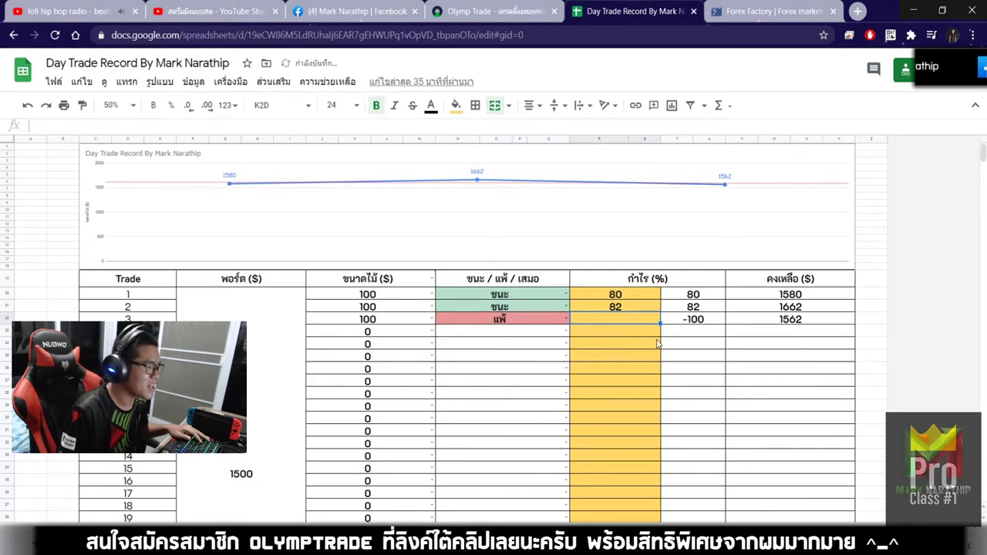
text(80)
key(Return)
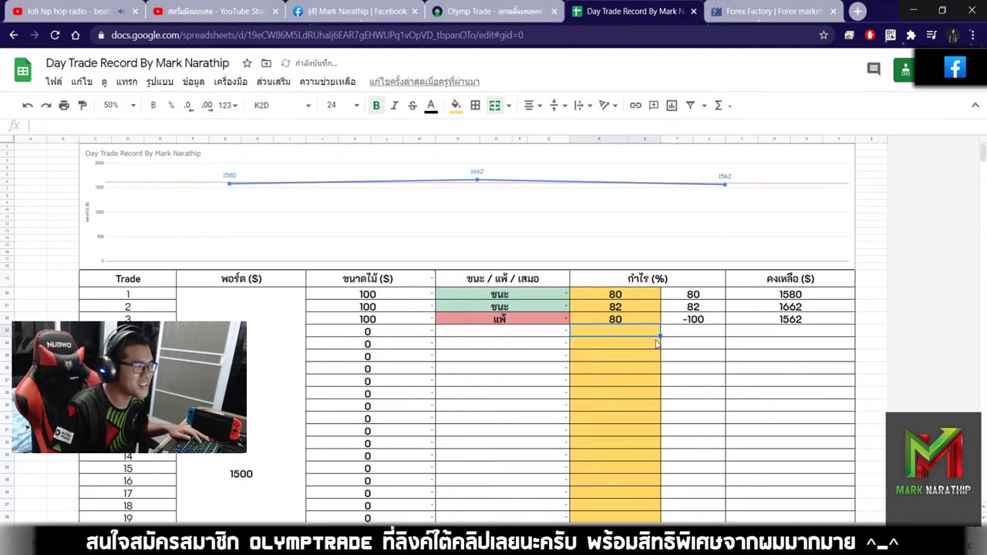
Step: Set trade 4's stake (ขนาดไม้) to 250 in the trade record
click(423, 332)
click(432, 332)
click(324, 366)
key(Tab)
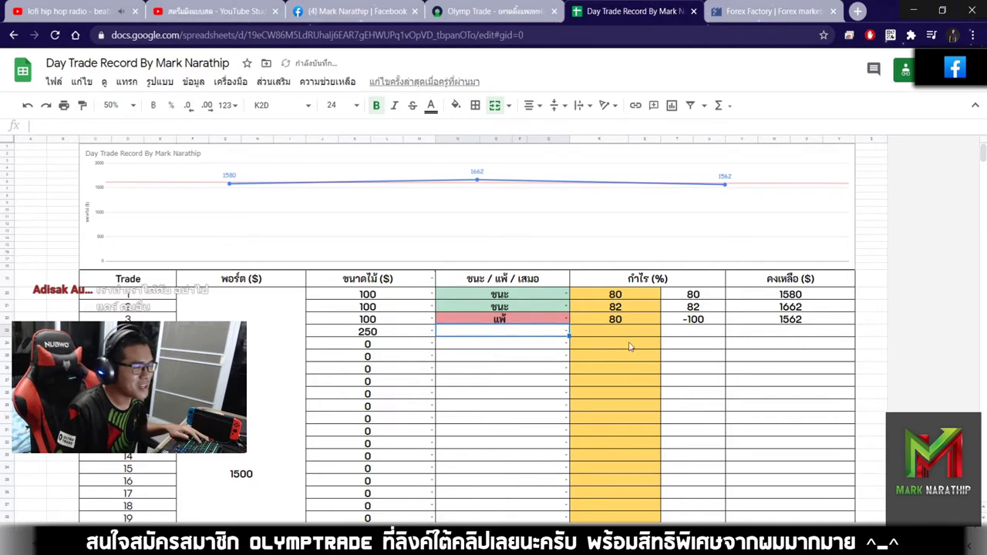
Step: Review the spreadsheet's total profit against the goal, and check trade 4's stake and empty result cell
scroll(629, 346, down, 5)
click(657, 411)
scroll(657, 410, down, 2)
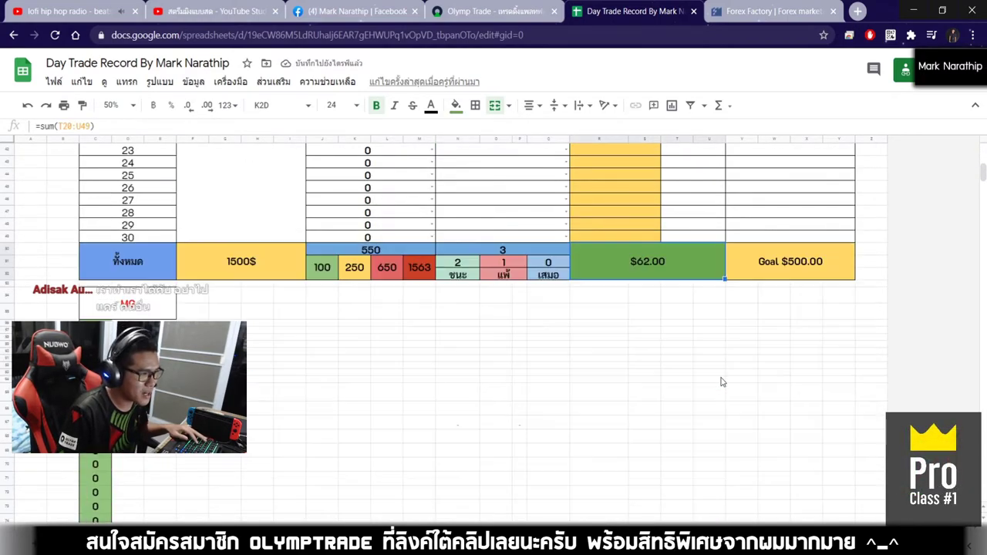
scroll(699, 282, up, 7)
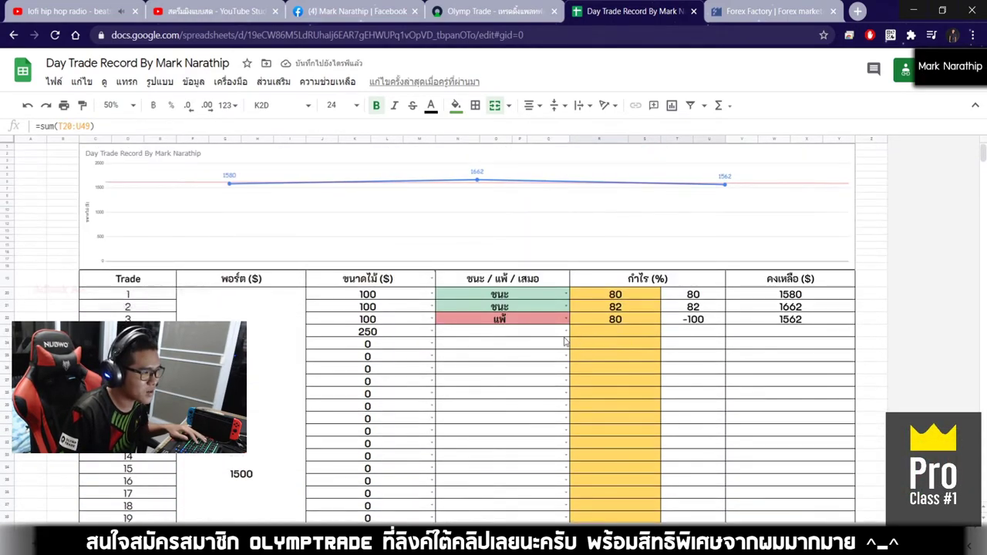
click(529, 336)
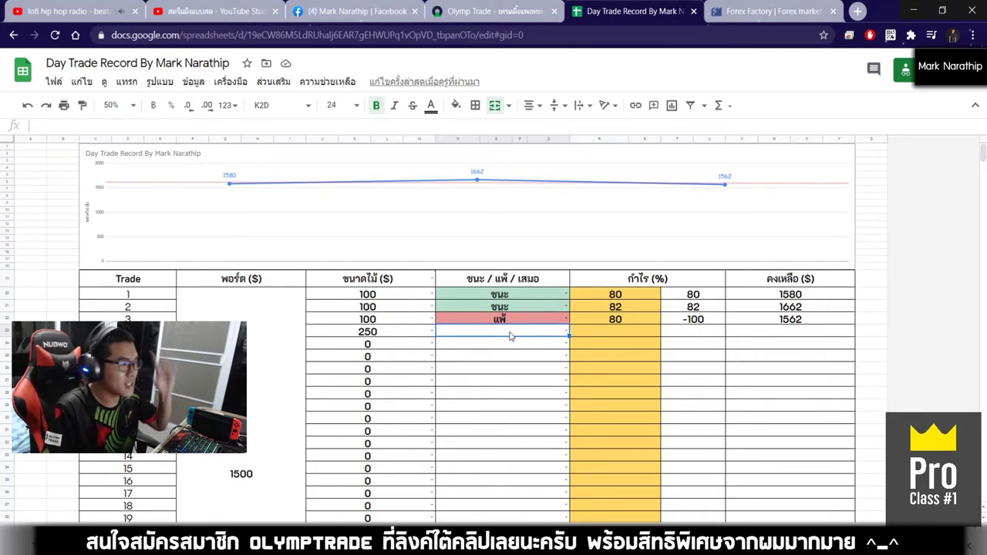
click(385, 334)
click(502, 336)
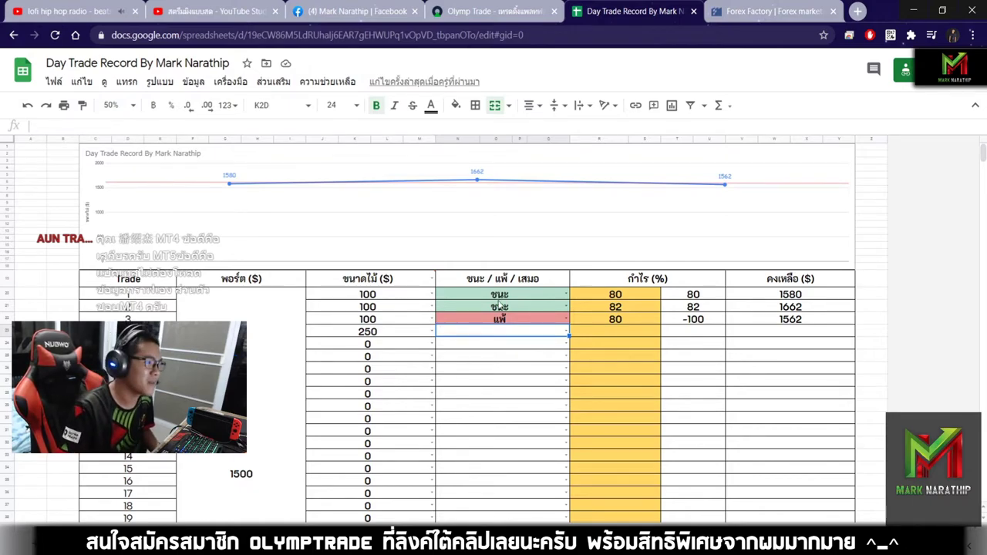
Step: Switch to Olymp Trade and open a $250 one-minute down (ลง) trade on CAD JPY
click(494, 11)
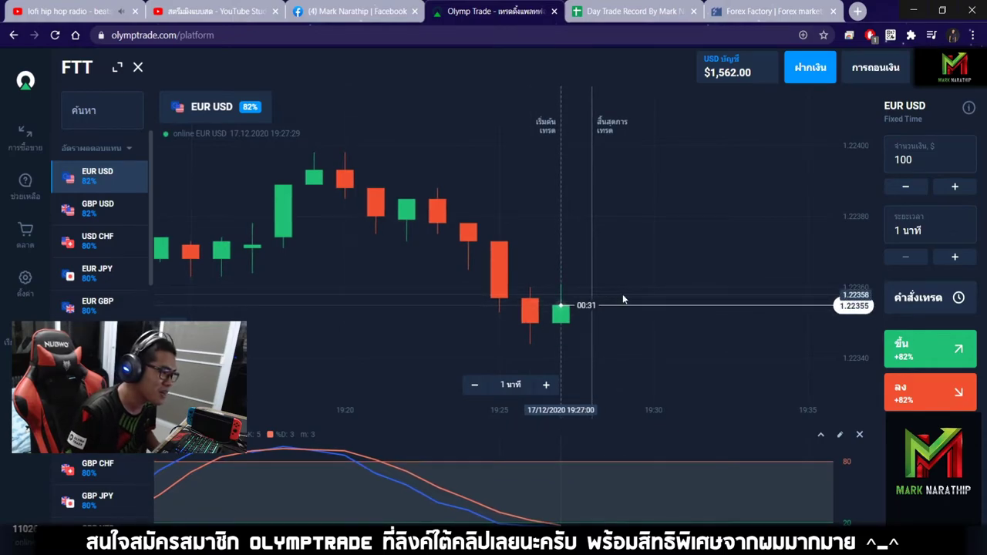
scroll(625, 291, down, 2)
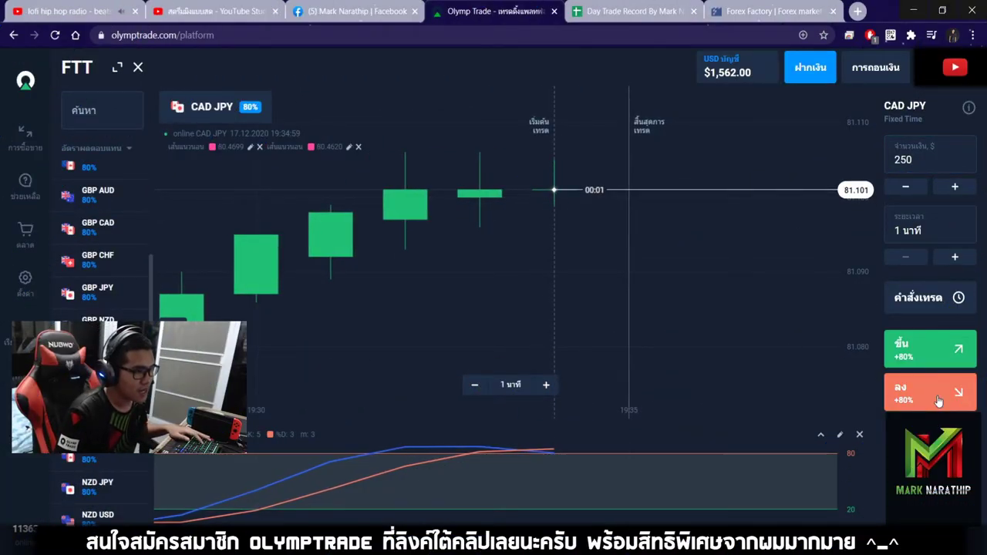
click(939, 395)
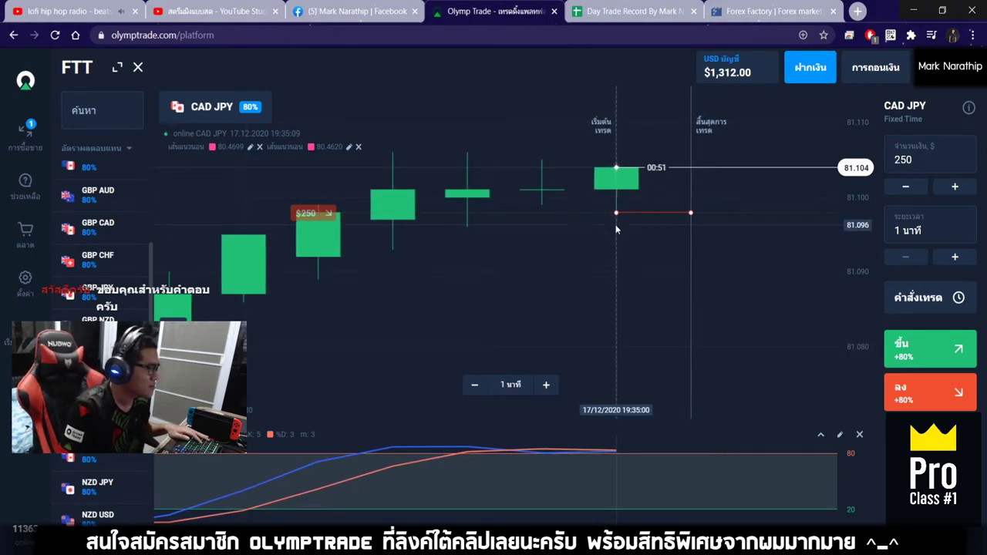
Step: Examine the CAD JPY chart's recent candles and longer trend until the running trade expires
scroll(666, 228, down, 3)
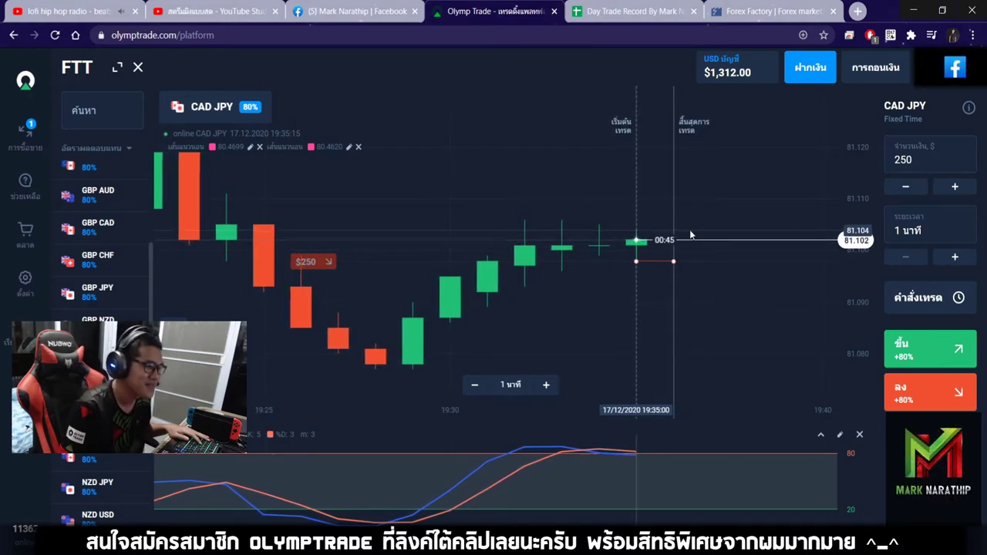
scroll(691, 235, down, 2)
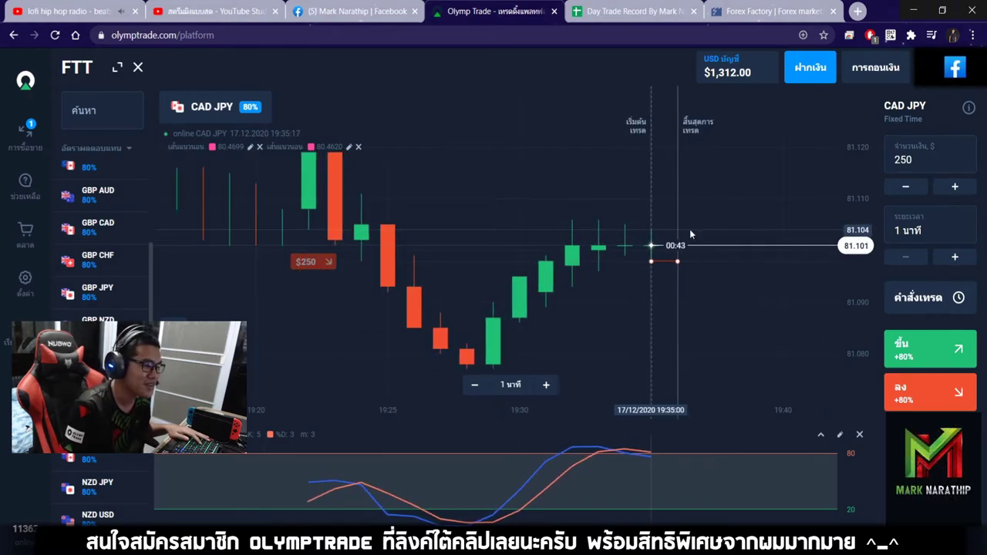
scroll(690, 223, down, 2)
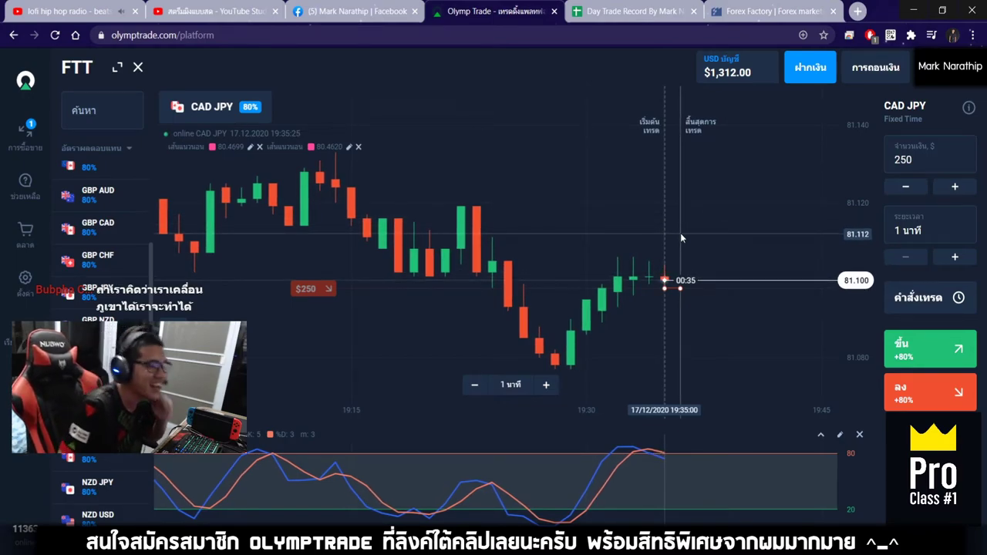
scroll(680, 232, up, 2)
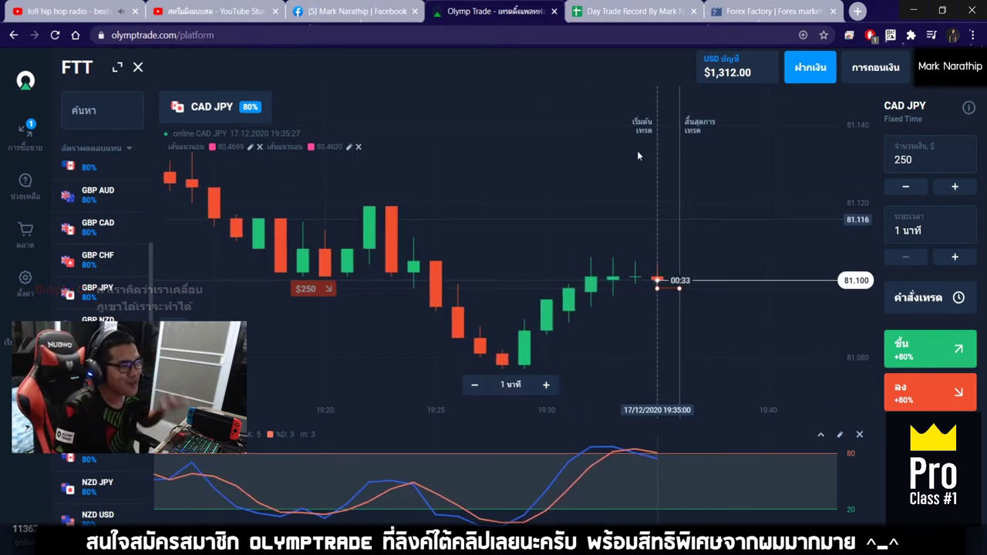
click(610, 19)
click(512, 16)
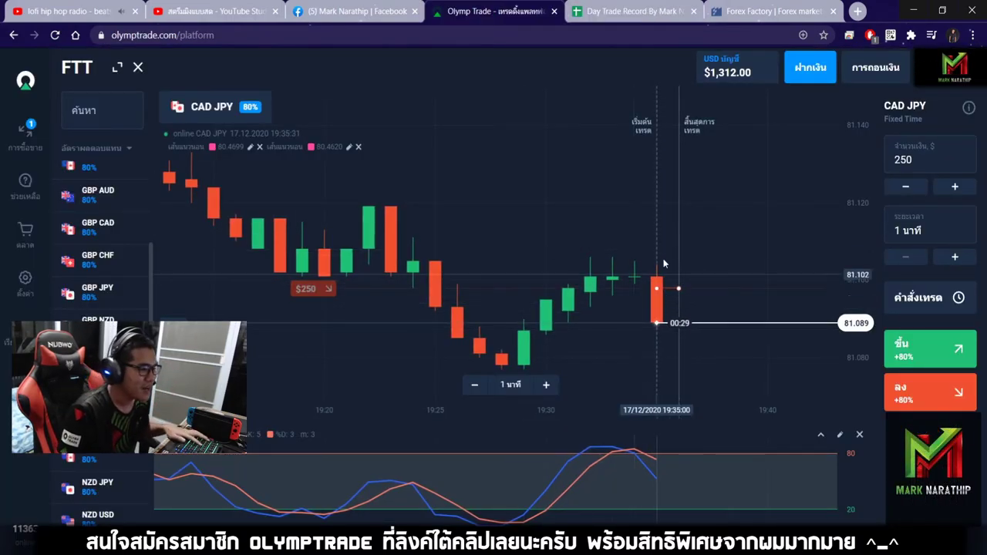
scroll(680, 320, down, 8)
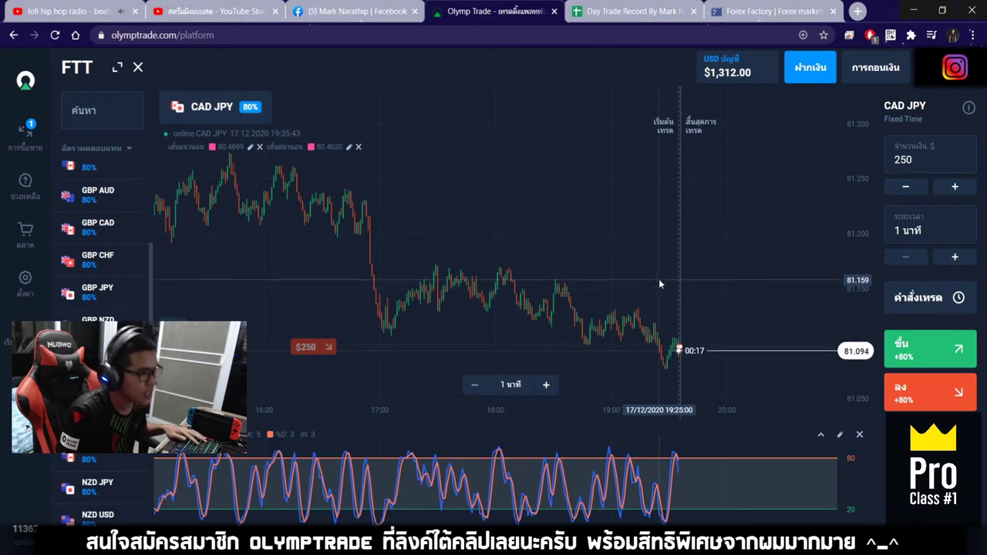
drag(658, 279, 609, 263)
scroll(617, 270, up, 5)
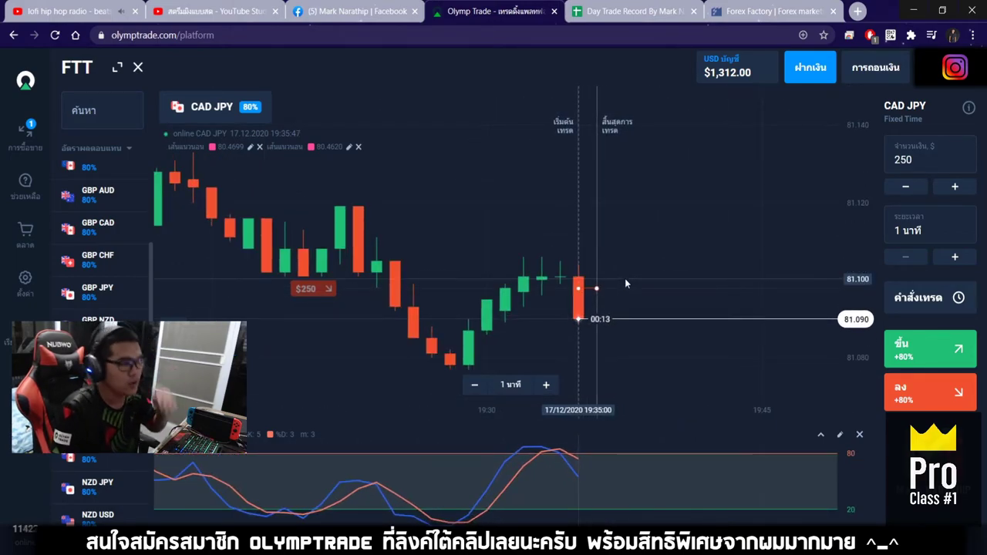
scroll(551, 301, up, 2)
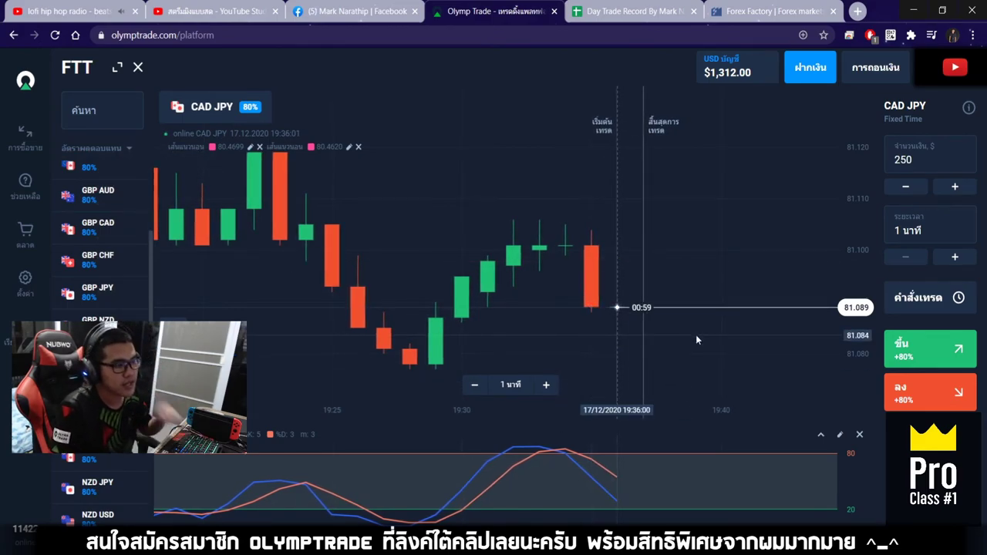
Step: Switch to the Day Trade Record spreadsheet and log trade 4 as a win (ชนะ) with 80% profit
click(615, 14)
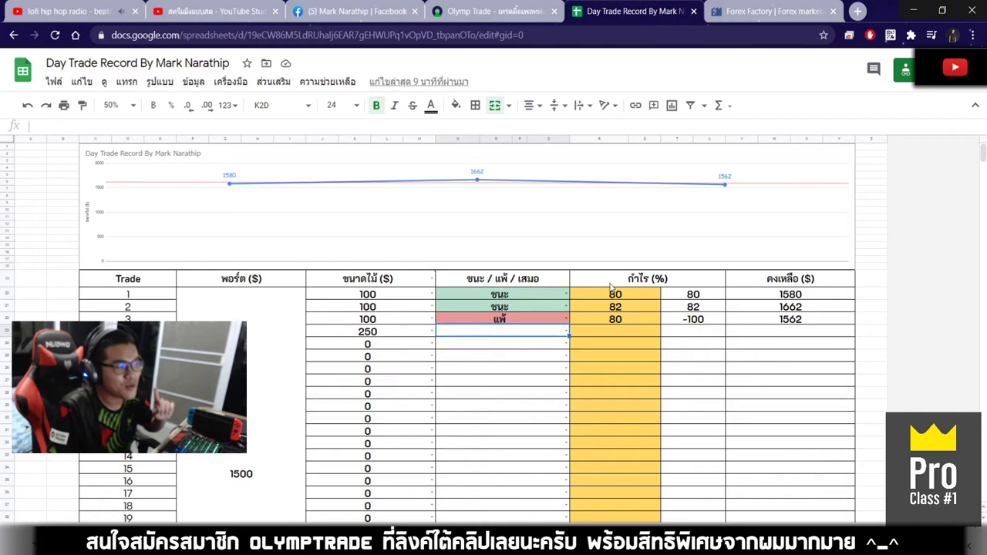
click(566, 332)
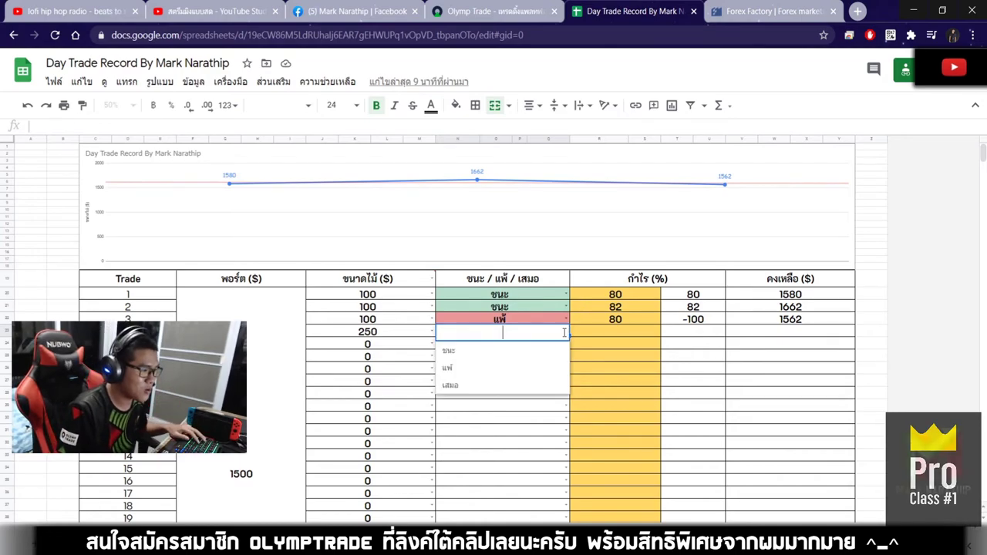
click(451, 350)
click(613, 326)
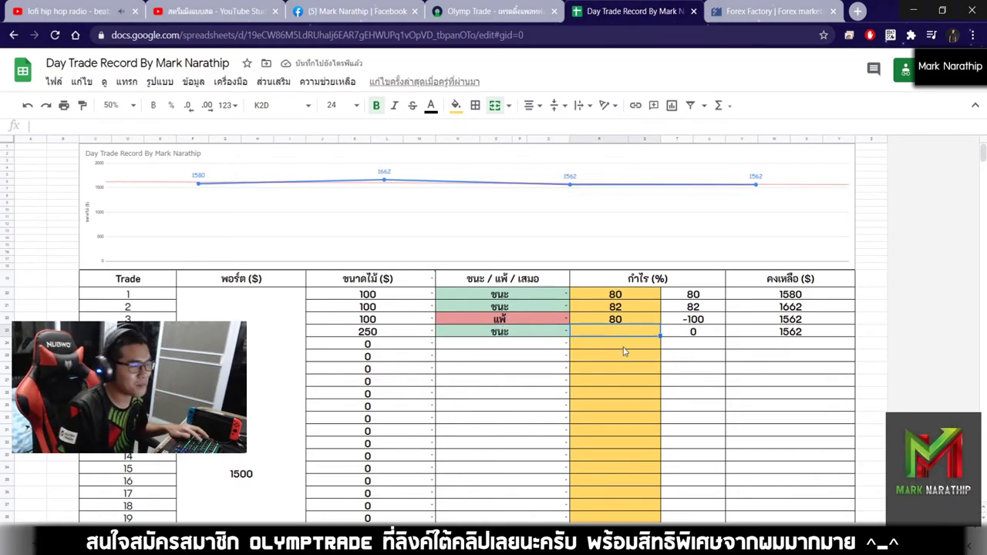
text(80)
key(Return)
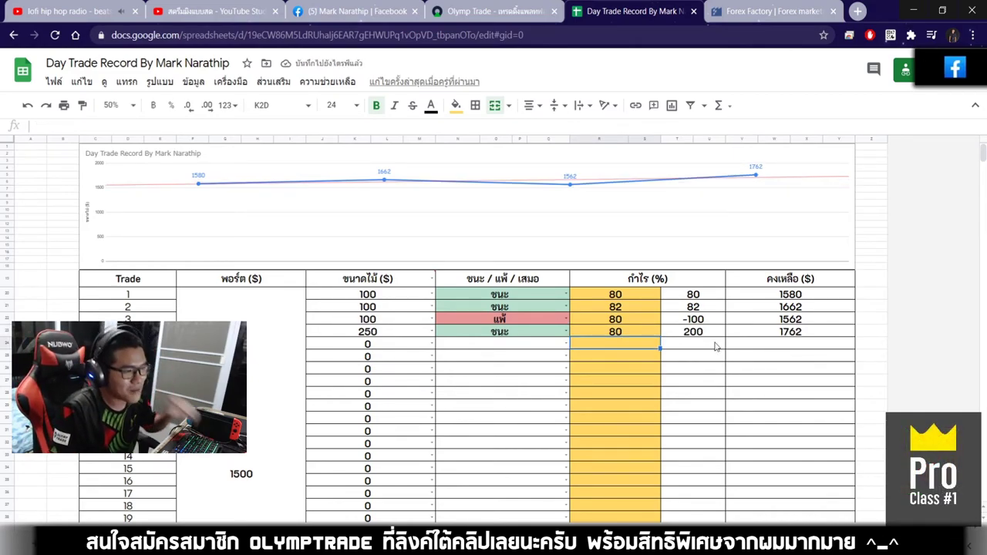
Step: Review the spreadsheet's total profit and trade 4's remaining balance (คงเหลือ)
scroll(731, 343, down, 5)
click(694, 452)
scroll(771, 346, up, 10)
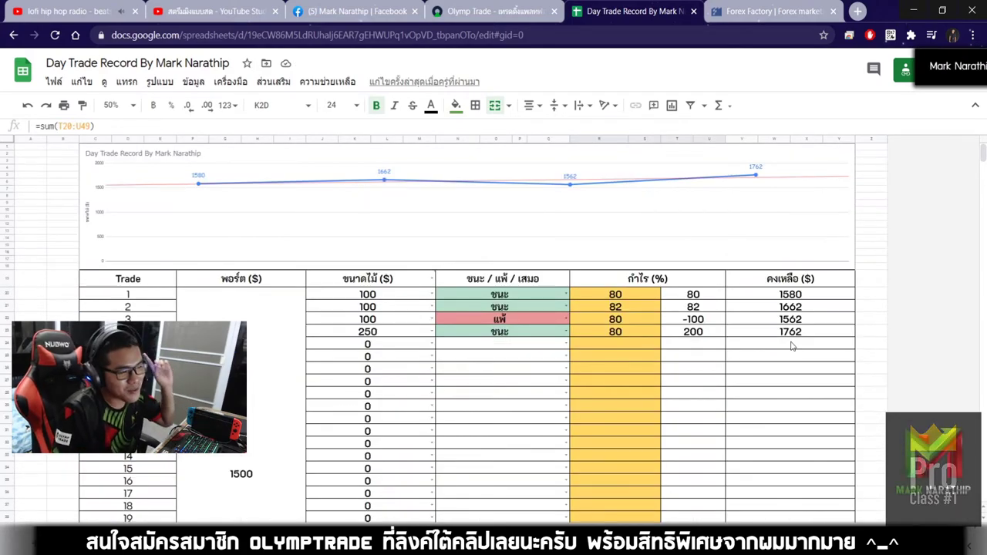
click(795, 334)
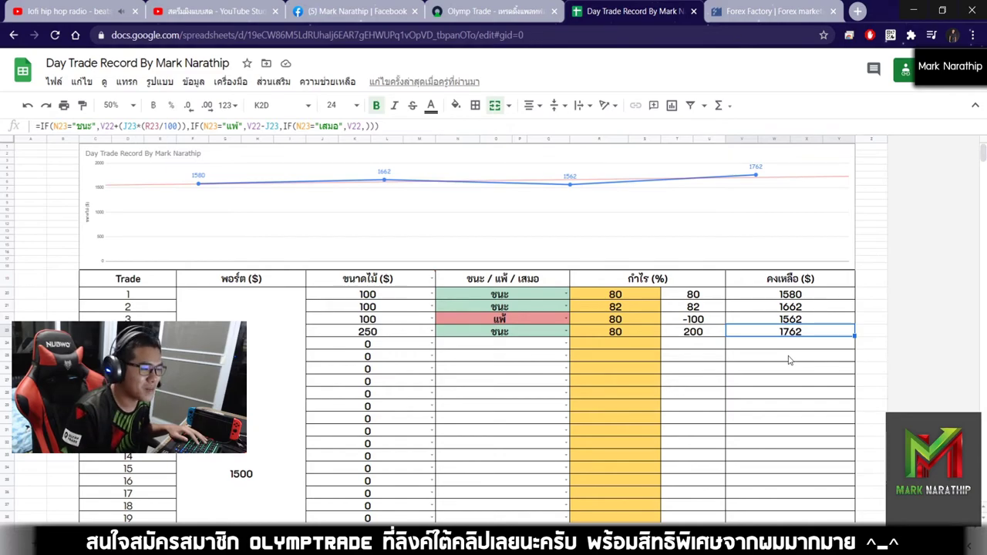
scroll(771, 339, down, 5)
click(663, 355)
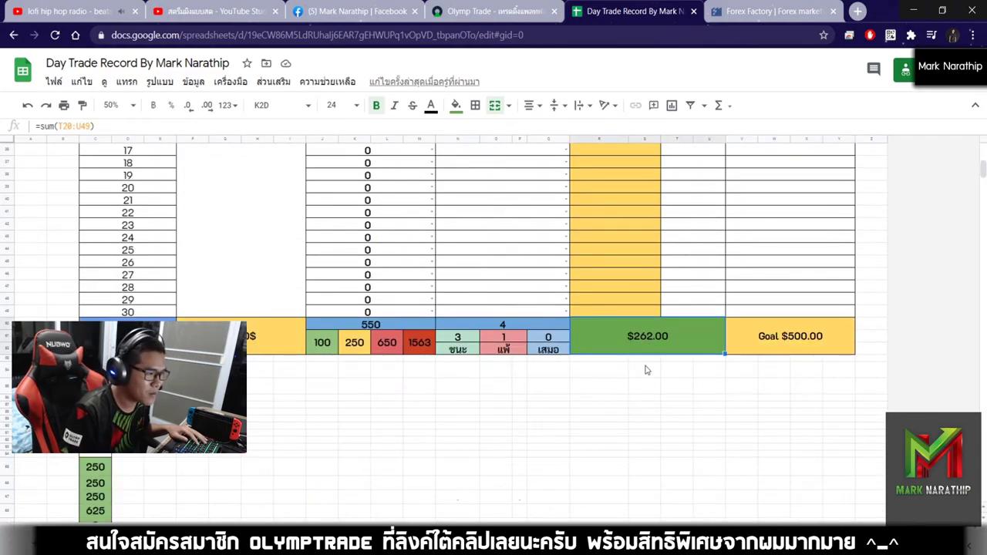
scroll(652, 354, down, 1)
scroll(652, 352, up, 1)
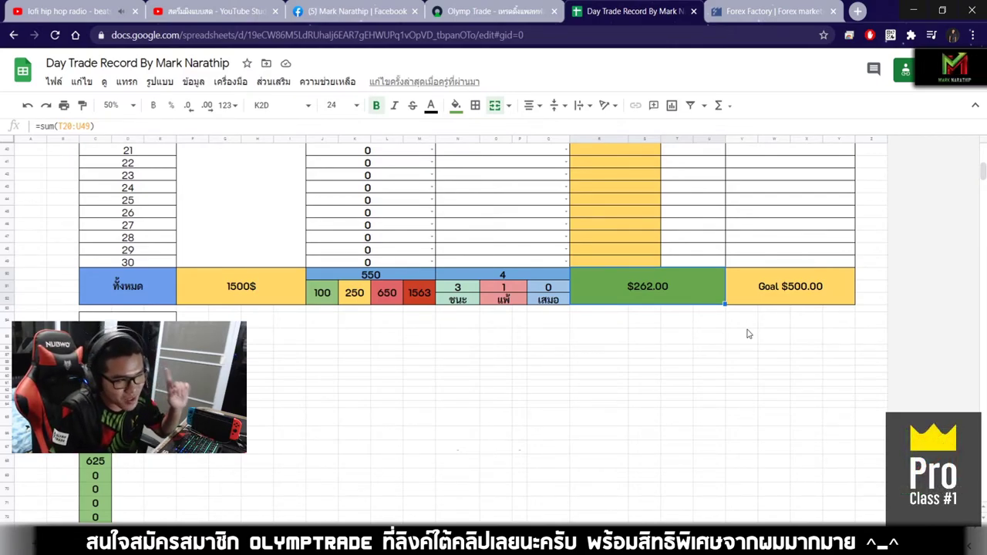
Step: Check the profit goal cell and the summary counts of all trades, wins (ชนะ) and losses (แพ้)
click(808, 301)
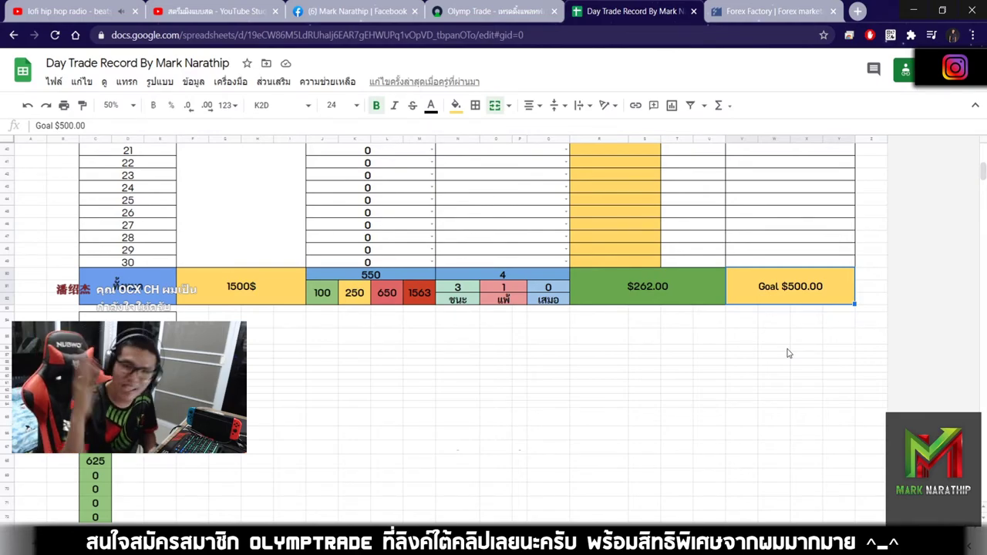
scroll(707, 334, up, 2)
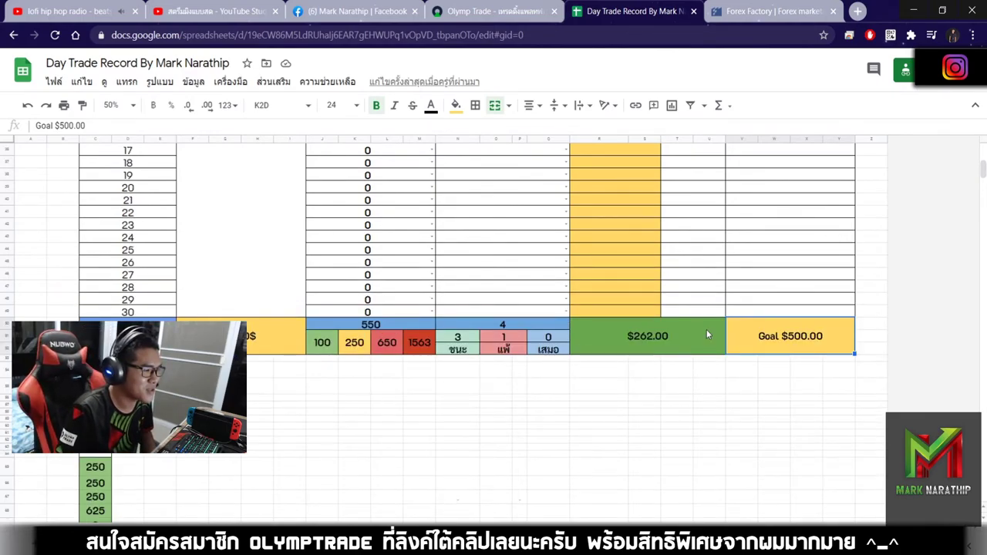
click(539, 334)
click(511, 325)
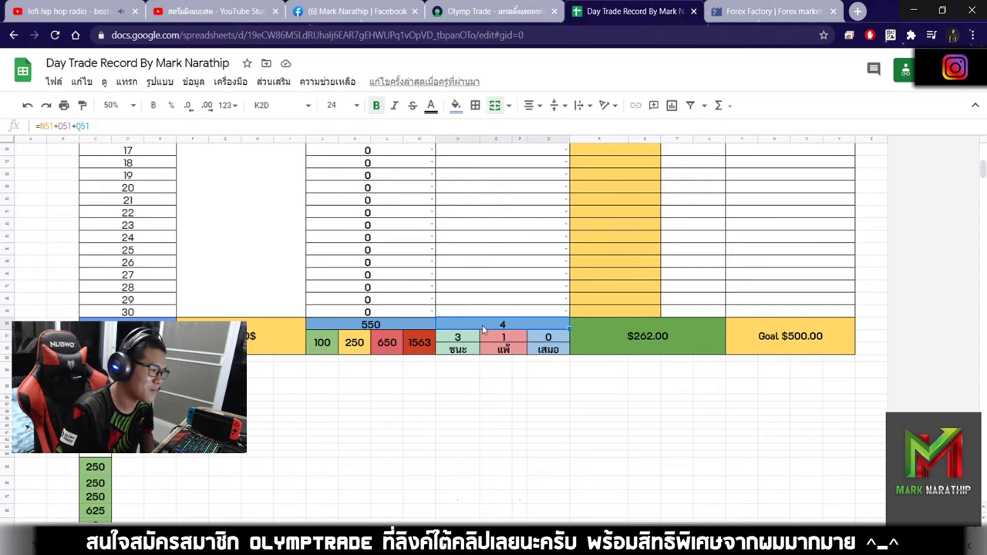
click(457, 343)
click(488, 346)
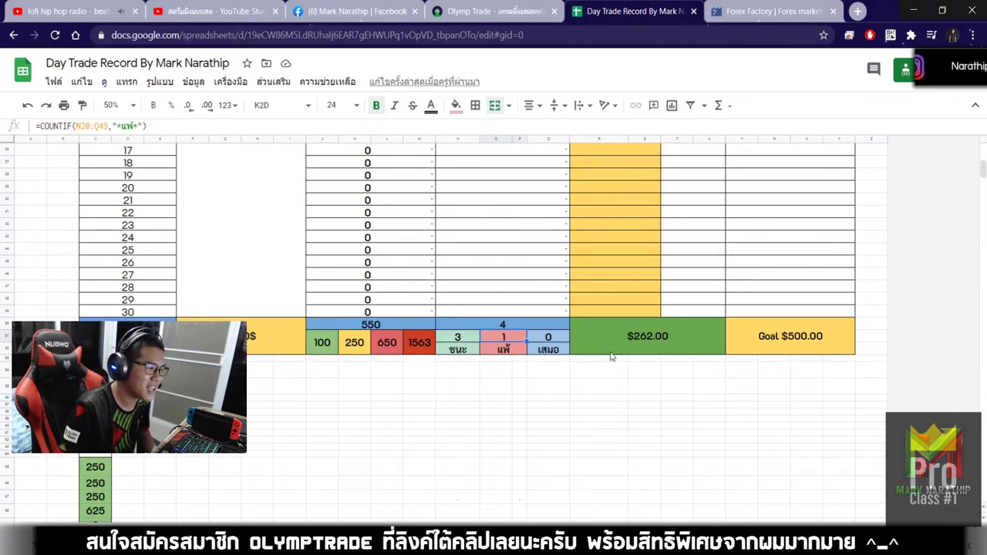
Step: Set trade 5's stake (ขนาดไม้) to 100 and open a $100 one-minute down (ลง) trade on CAD JPY in Olymp Trade
scroll(615, 352, up, 5)
click(432, 344)
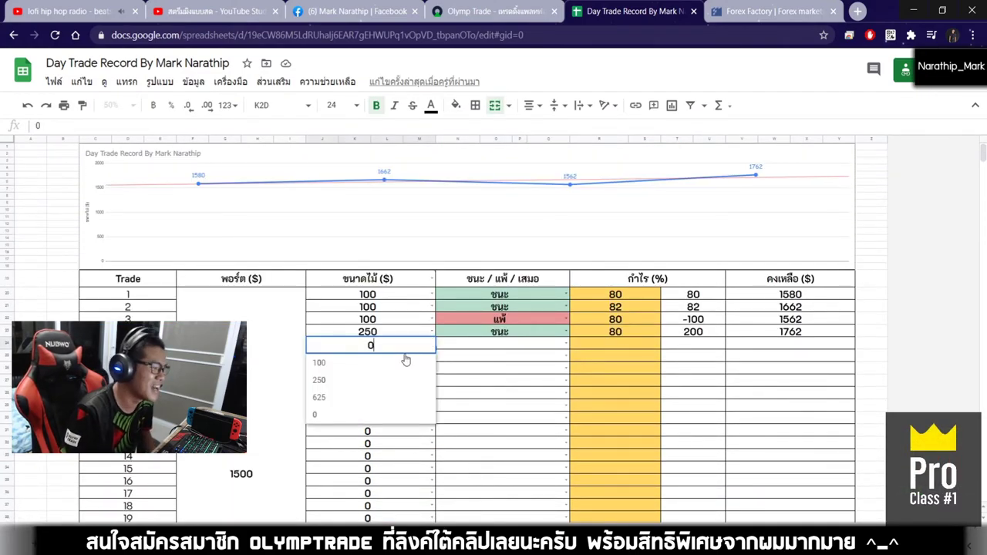
click(341, 360)
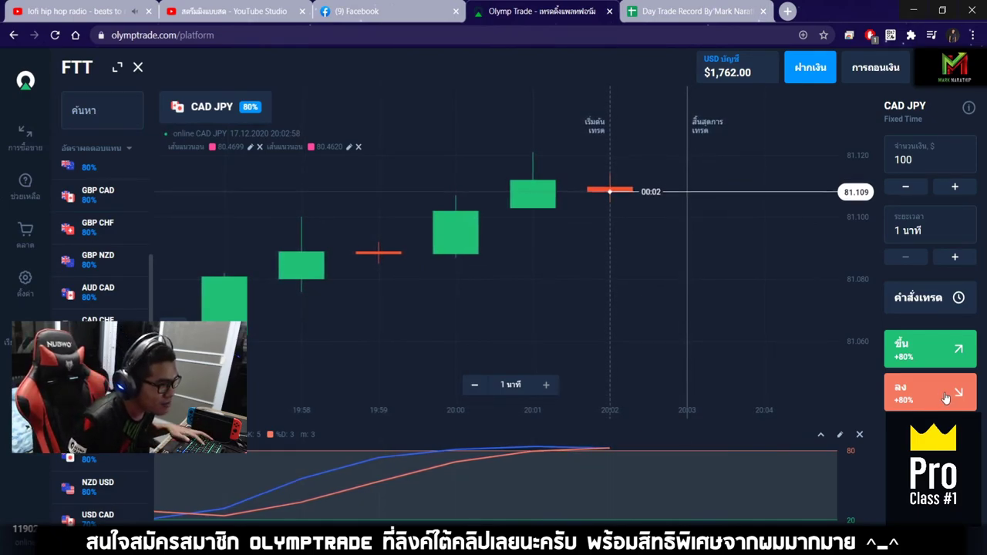
click(947, 395)
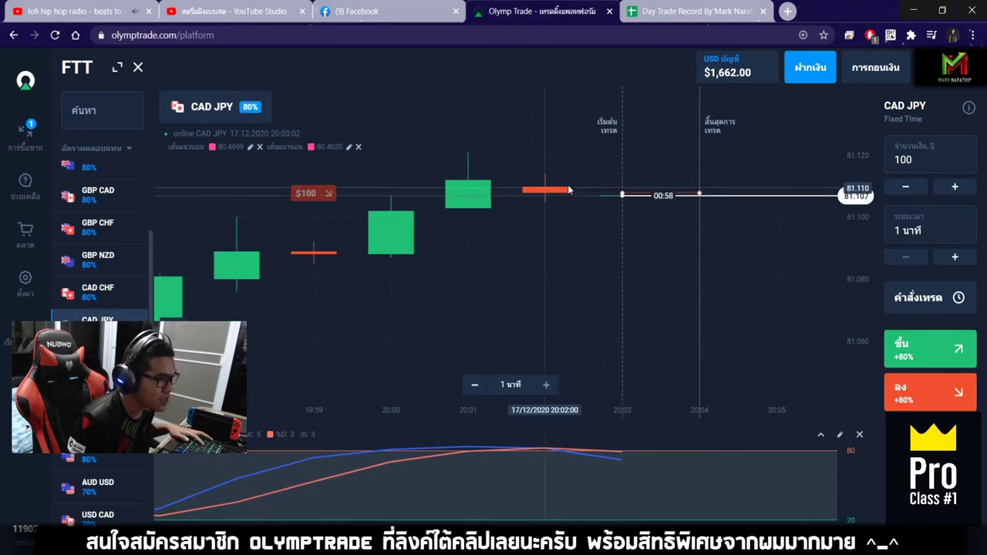
Step: Examine CAD JPY's longer trend over the past hours, briefly checking the trade record in between
scroll(643, 255, down, 5)
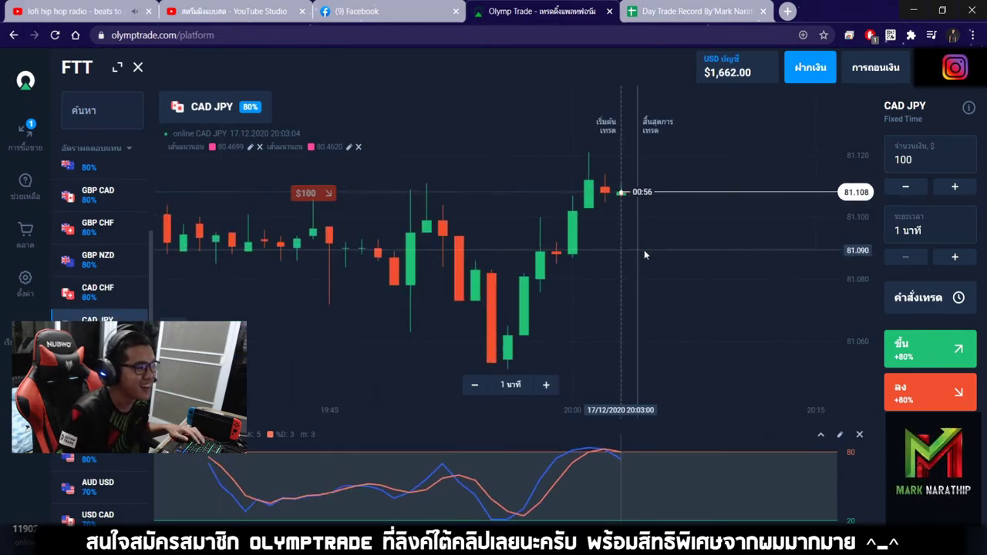
scroll(644, 250, down, 2)
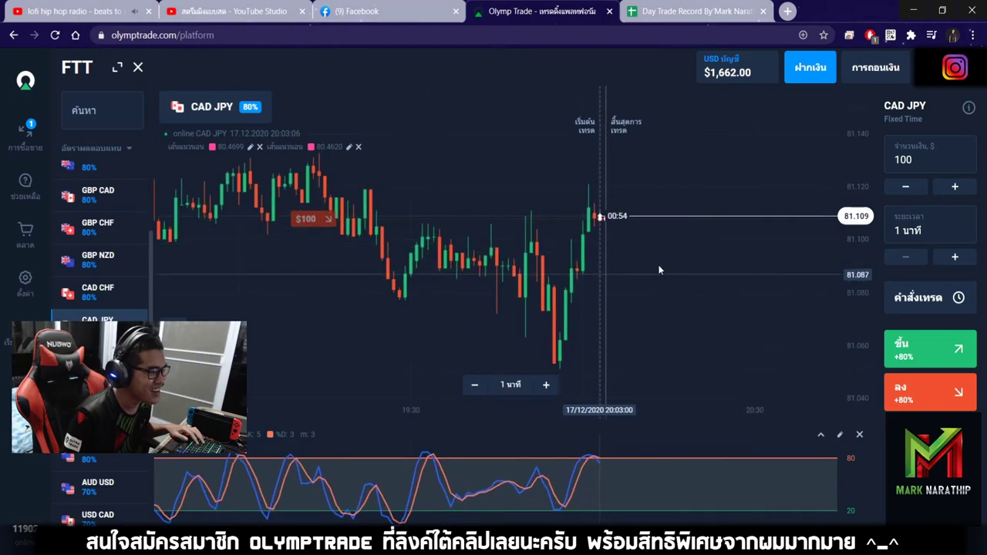
scroll(657, 263, down, 4)
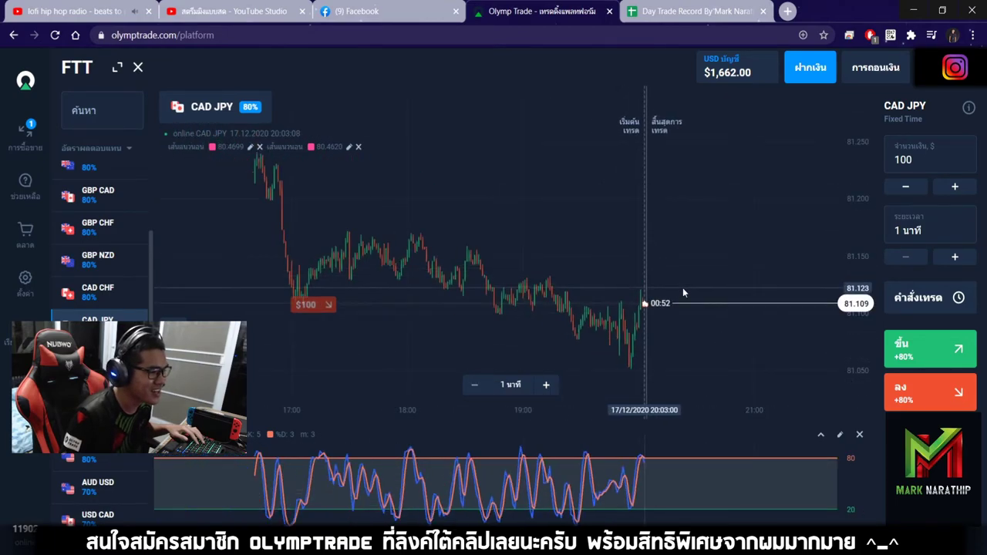
scroll(667, 255, left, 5)
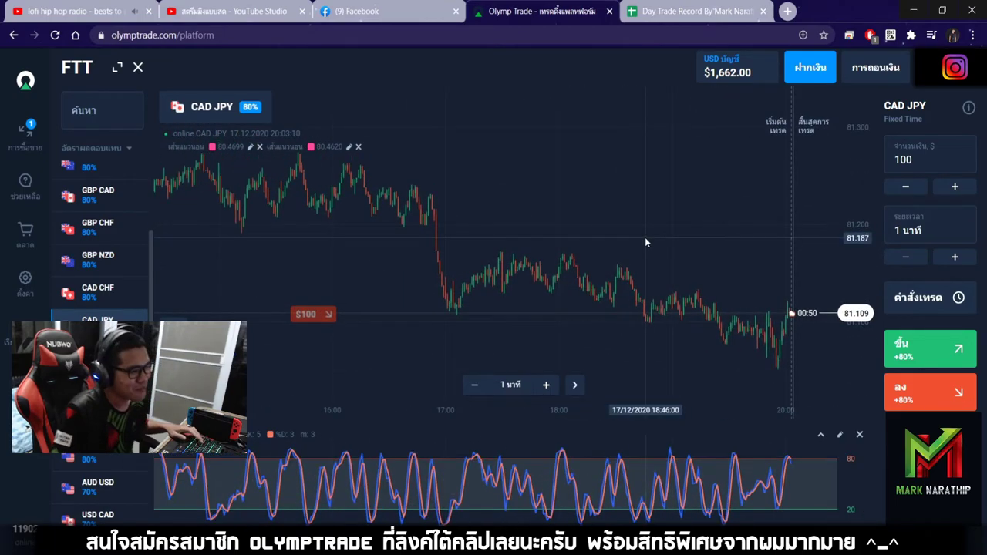
click(631, 10)
scroll(610, 267, up, 10)
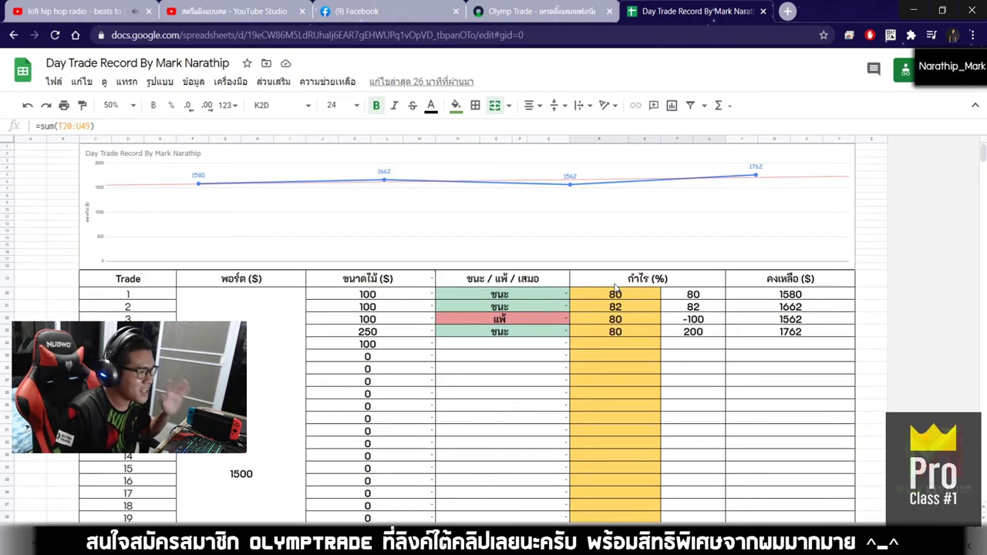
click(548, 12)
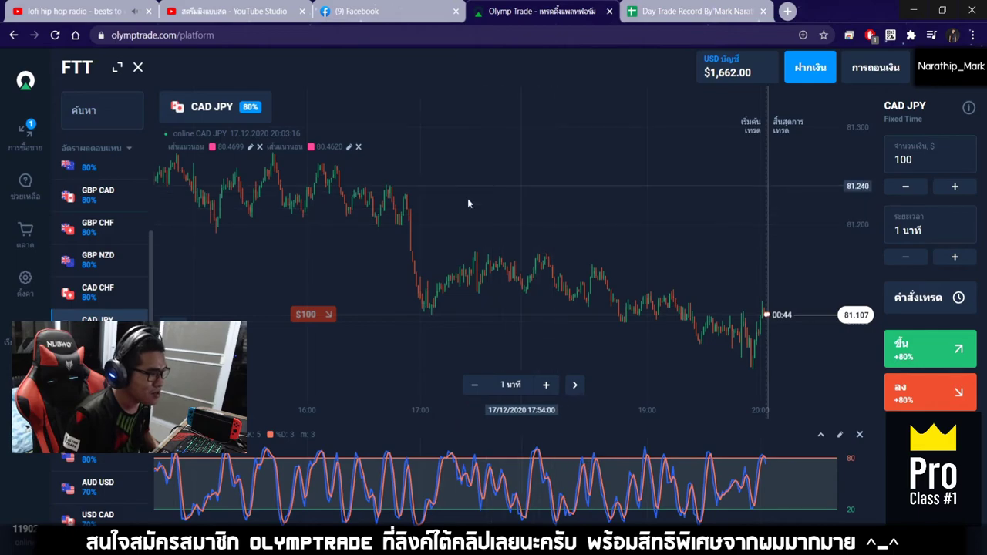
scroll(462, 220, right, 2)
scroll(444, 215, right, 3)
drag(444, 215, 650, 255)
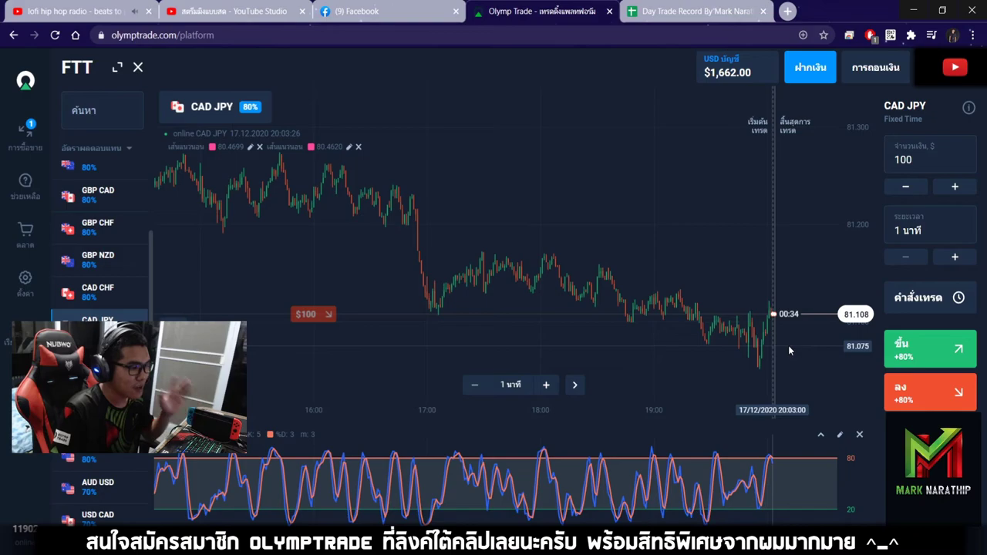
Step: Examine the most recent CAD JPY candles against the $100 trade's entry level until the trade expires
scroll(787, 345, up, 5)
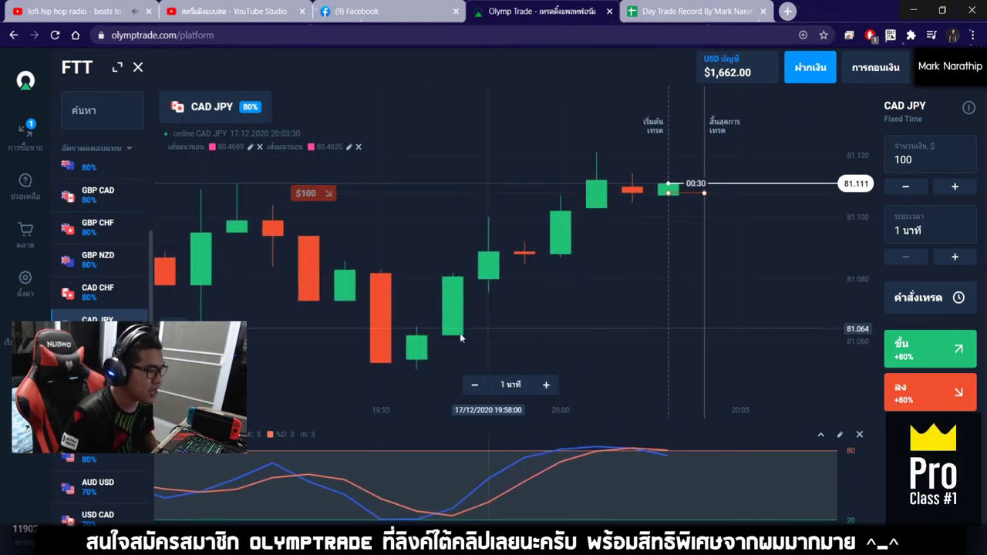
scroll(512, 318, down, 2)
scroll(513, 318, down, 2)
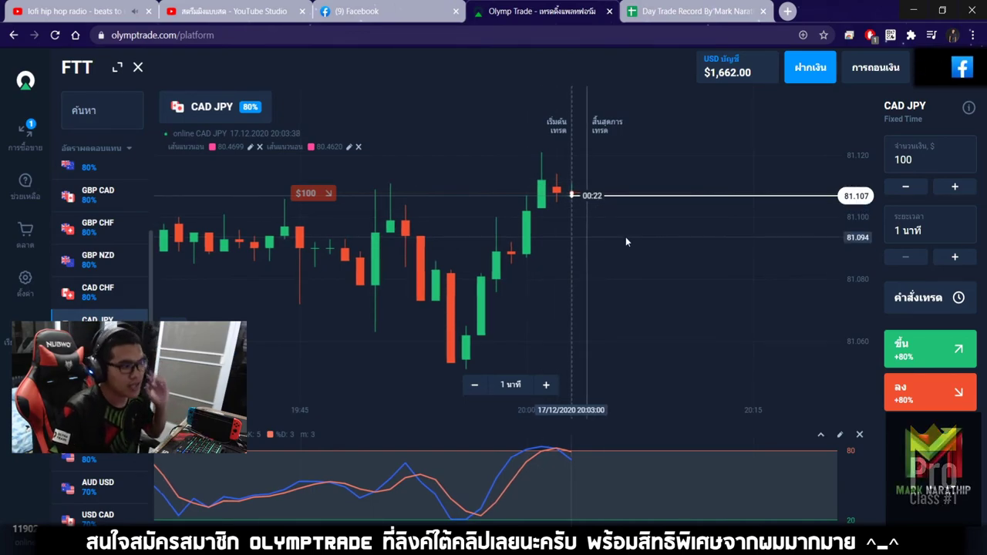
scroll(571, 207, up, 4)
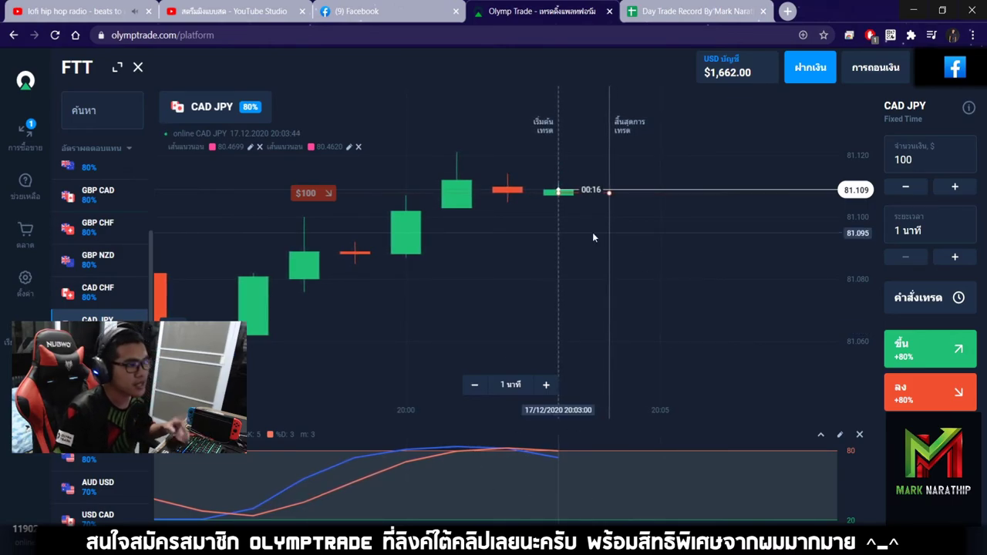
drag(593, 237, 637, 233)
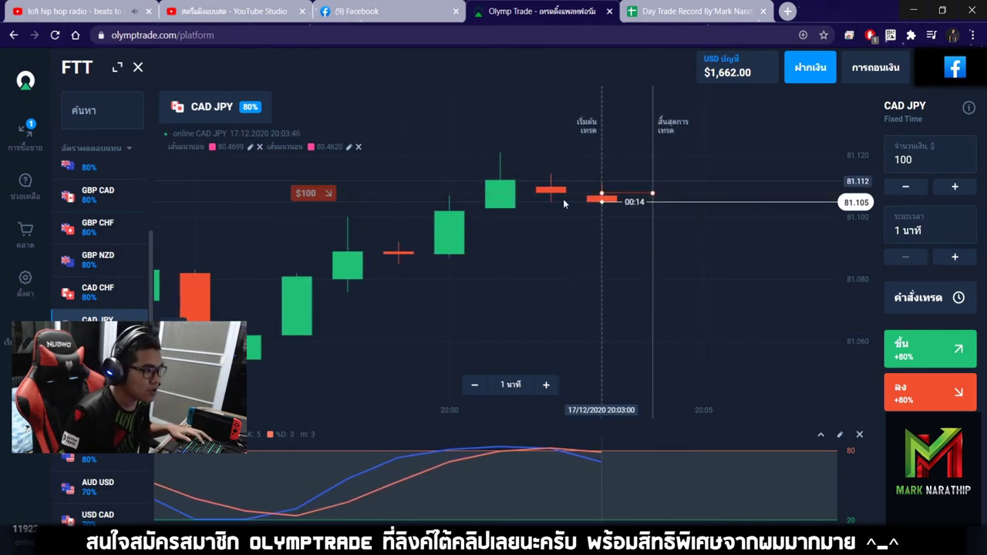
scroll(652, 253, up, 2)
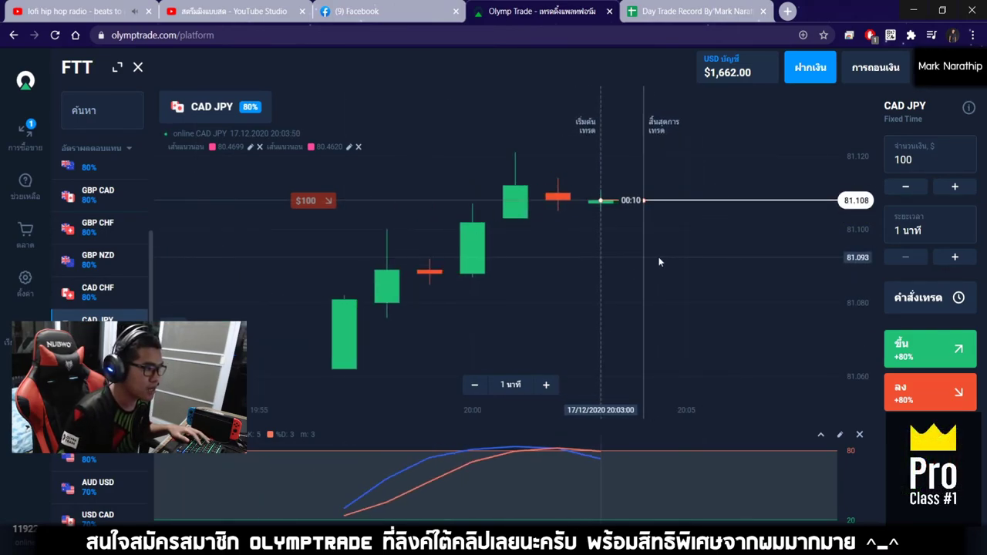
scroll(625, 250, up, 2)
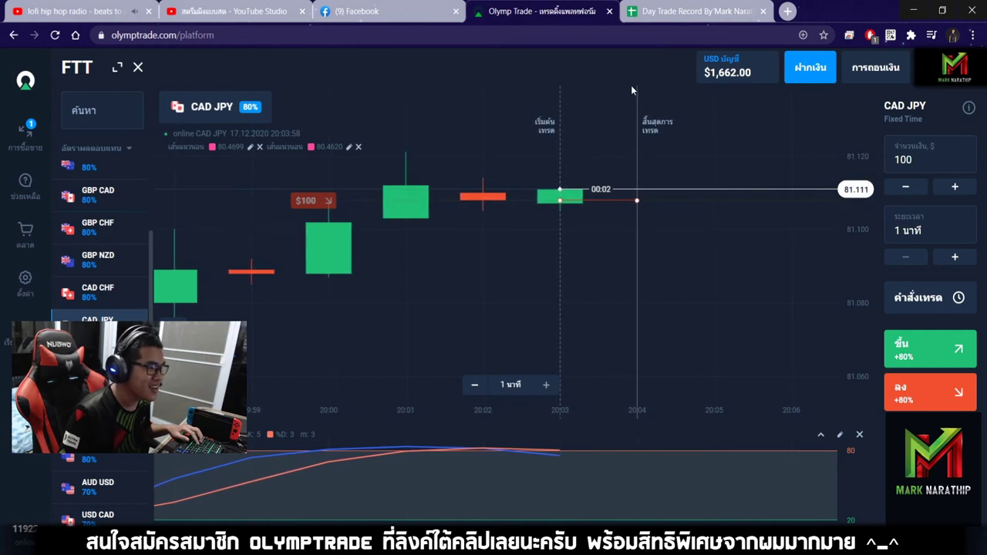
Step: Switch to the trade record spreadsheet and log trade 5 as a loss (แพ้) with an 80% profit rate
click(658, 13)
click(546, 347)
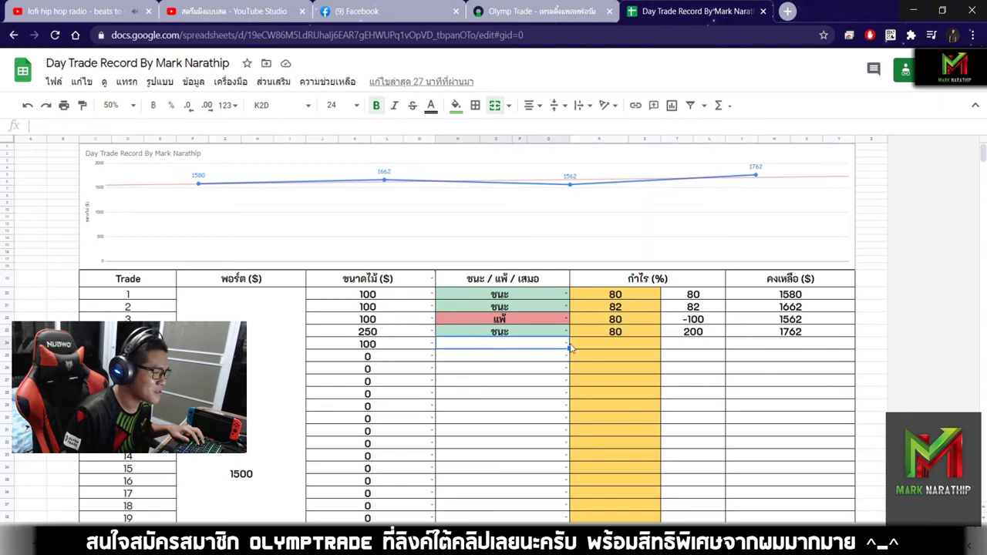
click(567, 345)
click(471, 379)
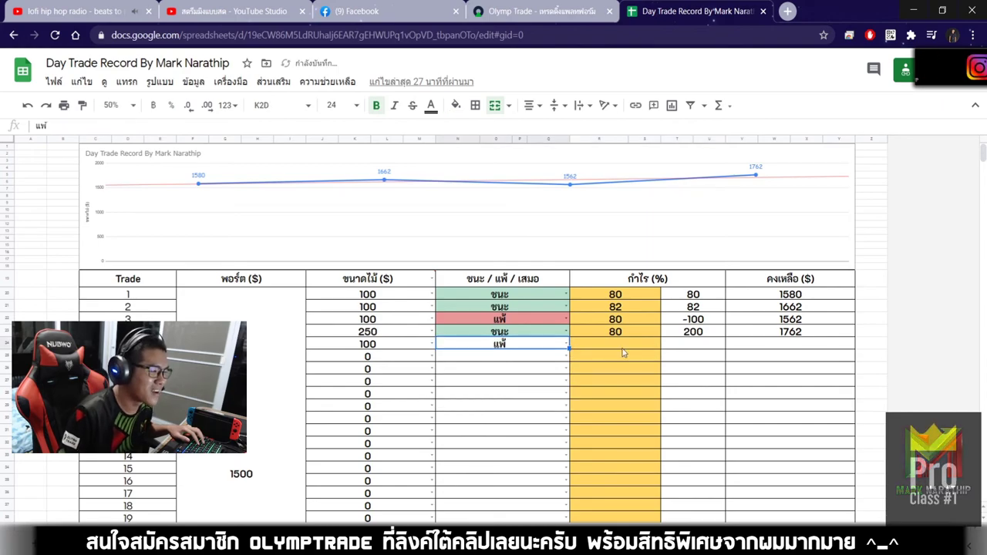
click(623, 347)
text(80)
key(Return)
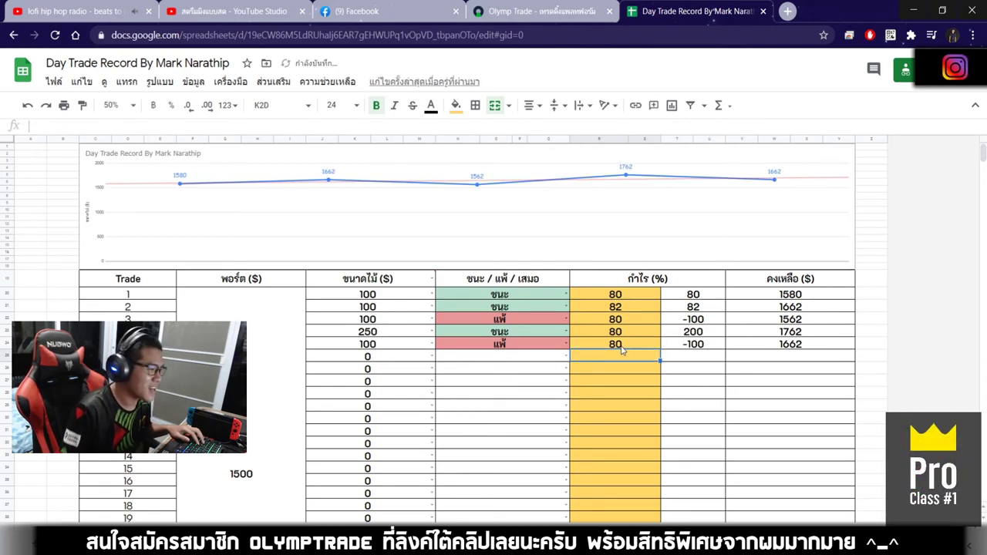
Step: Set trade 6's stake (ขนาดไม้) to 250 and select its empty result cell
click(432, 357)
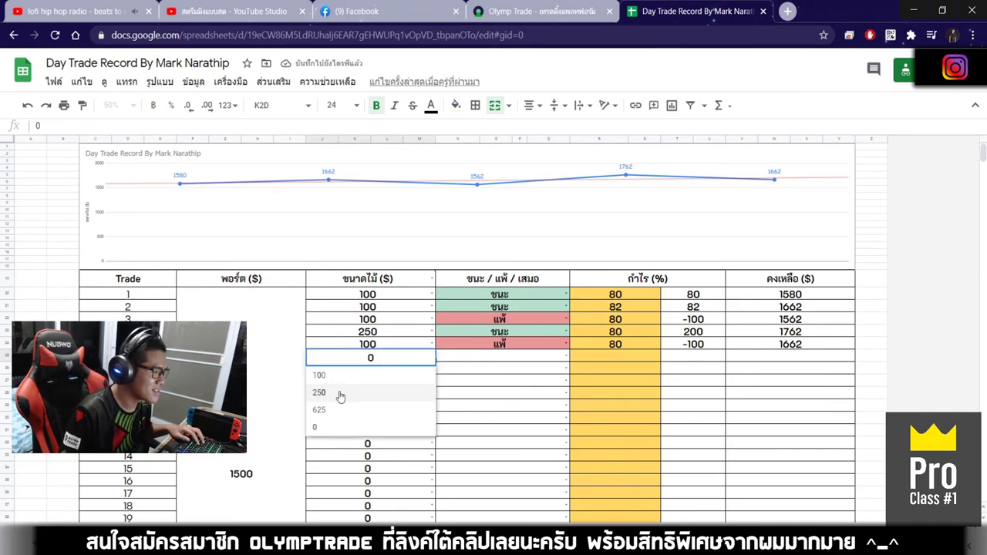
click(340, 393)
click(515, 359)
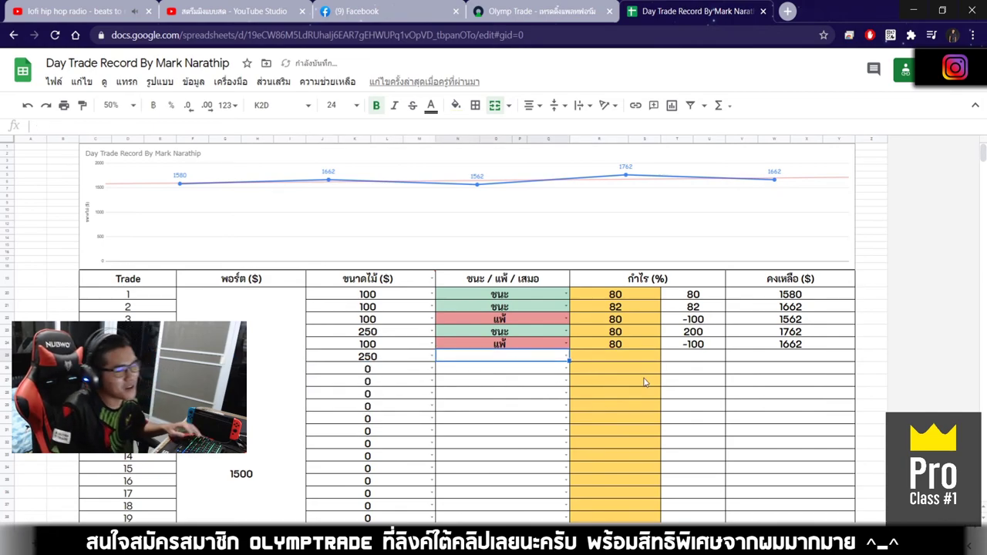
Step: Review the summary row's loss (แพ้) count and total profit against the goal
scroll(661, 412, down, 3)
click(505, 449)
scroll(506, 456, down, 1)
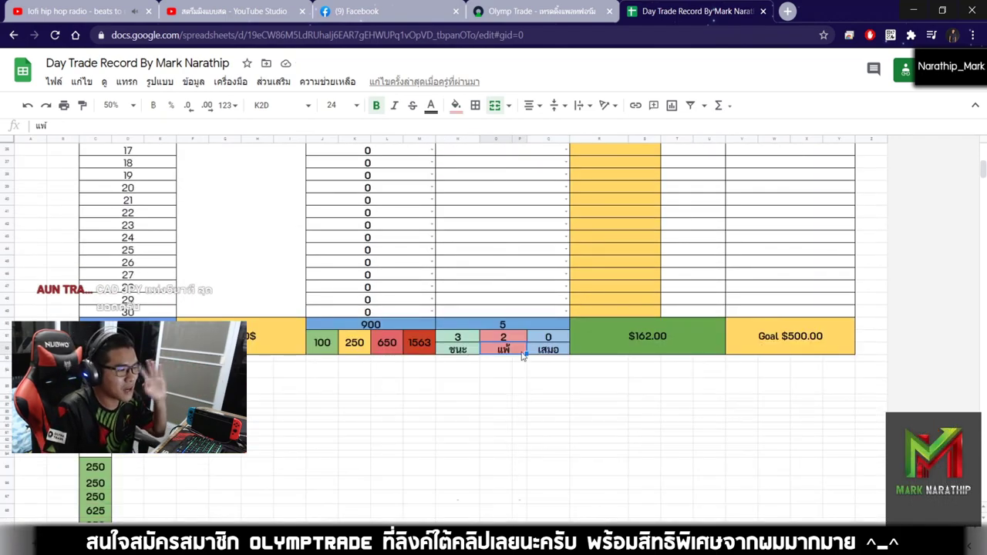
click(628, 348)
click(643, 392)
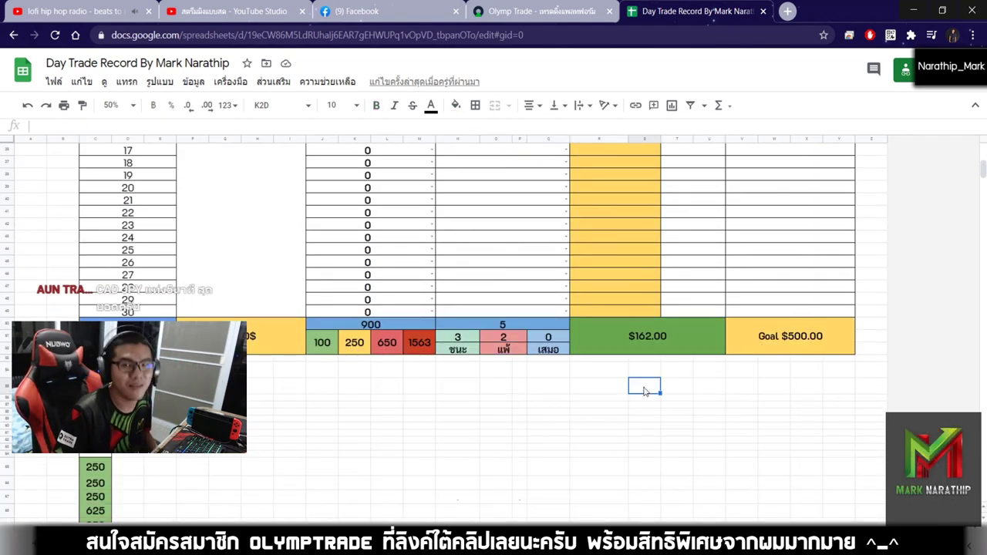